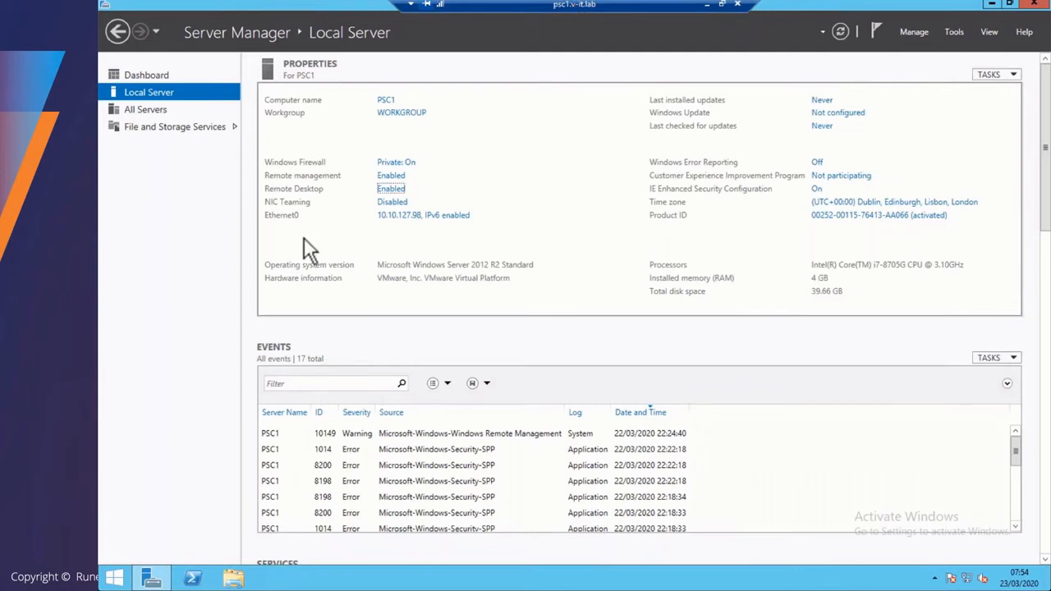
- Browse to the migration-assistant folder on the VMware VCSA disc on PSC1
{"action": "left_click", "coordinate": [113, 569]}
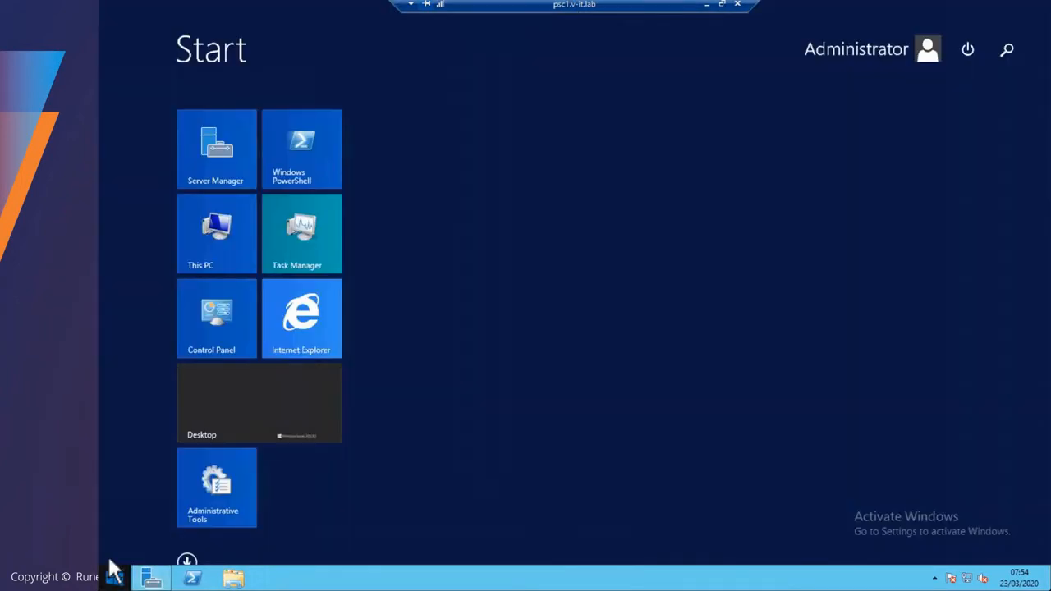
{"action": "left_click", "coordinate": [112, 568]}
{"action": "left_click", "coordinate": [231, 577]}
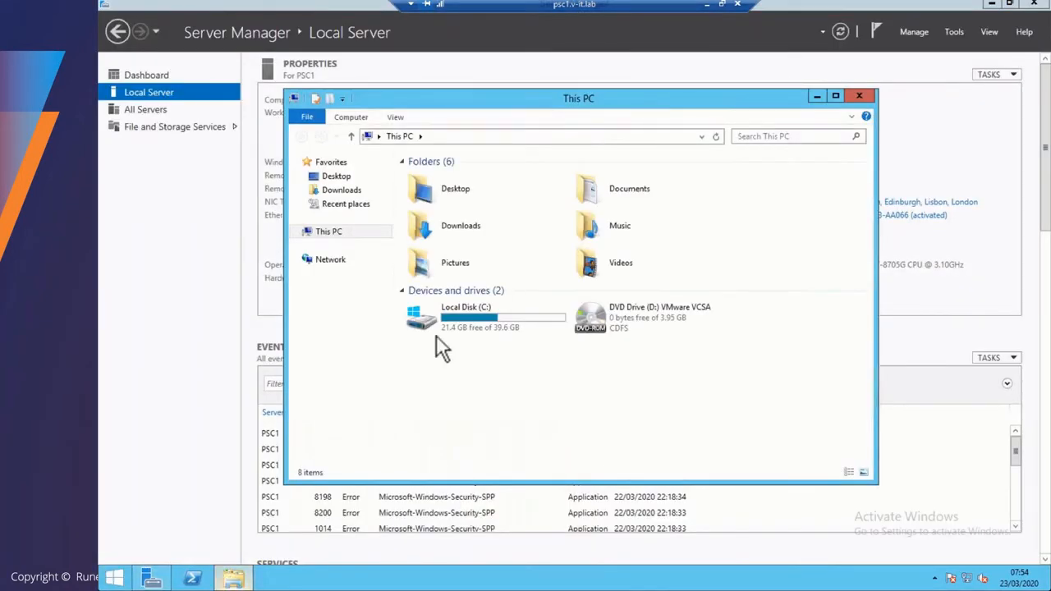
{"action": "double_click", "coordinate": [622, 299]}
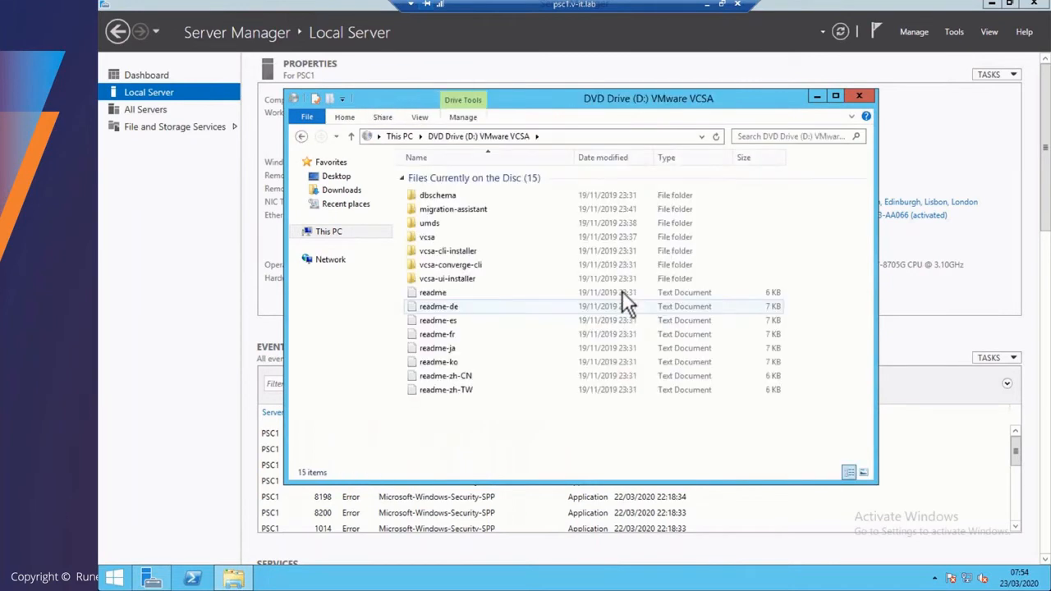
{"action": "double_click", "coordinate": [450, 205]}
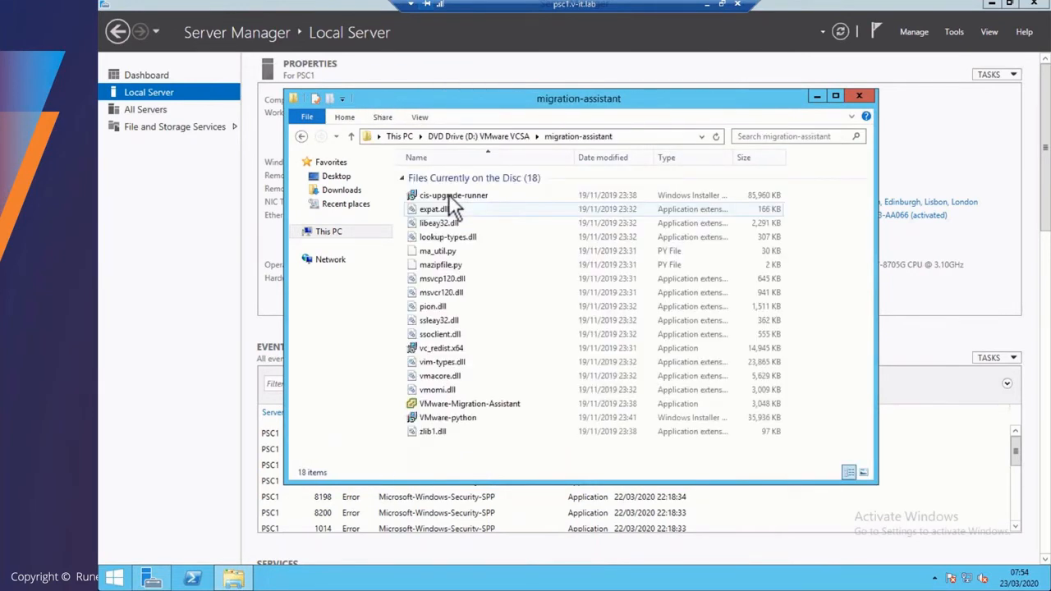
- Run VMware-Migration-Assistant with the SSO administrator password, then leave RDP full screen
{"action": "left_click", "coordinate": [443, 400]}
{"action": "double_click", "coordinate": [444, 400]}
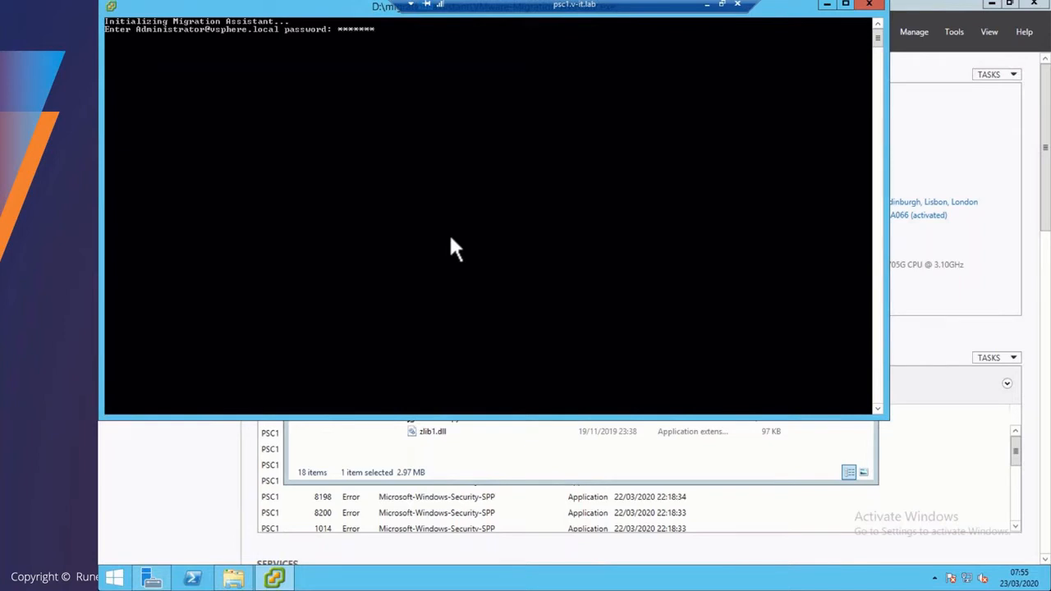
{"action": "key", "text": "Return"}
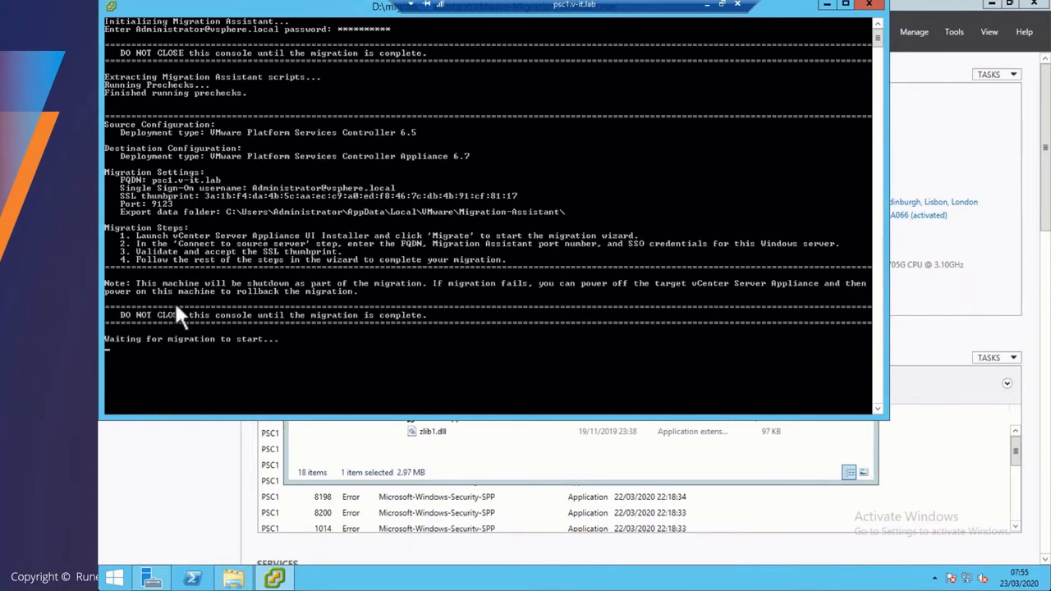
{"action": "left_click", "coordinate": [722, 5]}
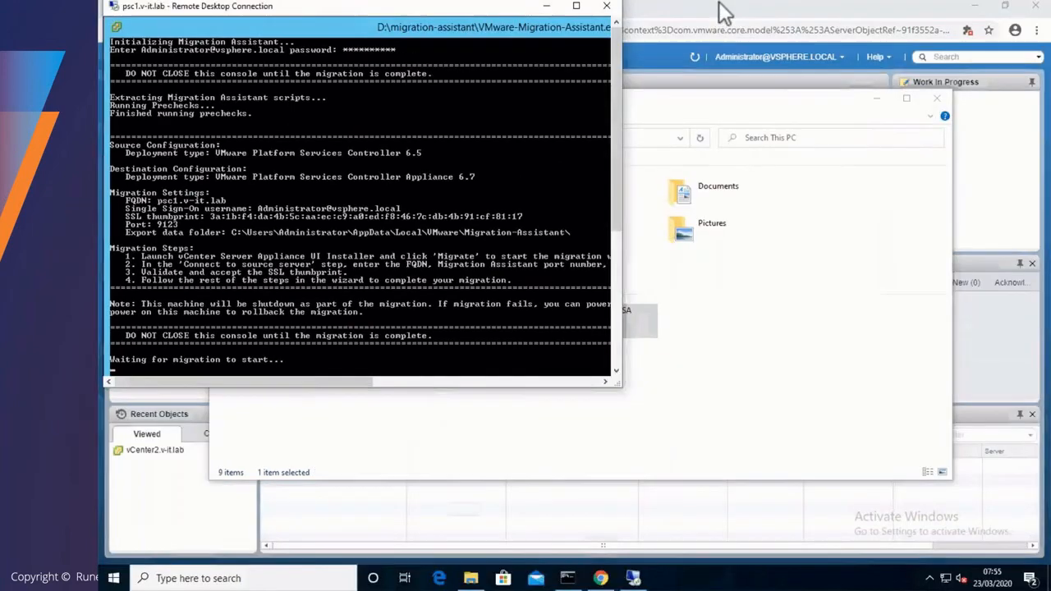
- Run installer.exe from D:\vcsa-ui-installer\win32 on the local machine
{"action": "left_click", "coordinate": [746, 353]}
{"action": "double_click", "coordinate": [566, 316]}
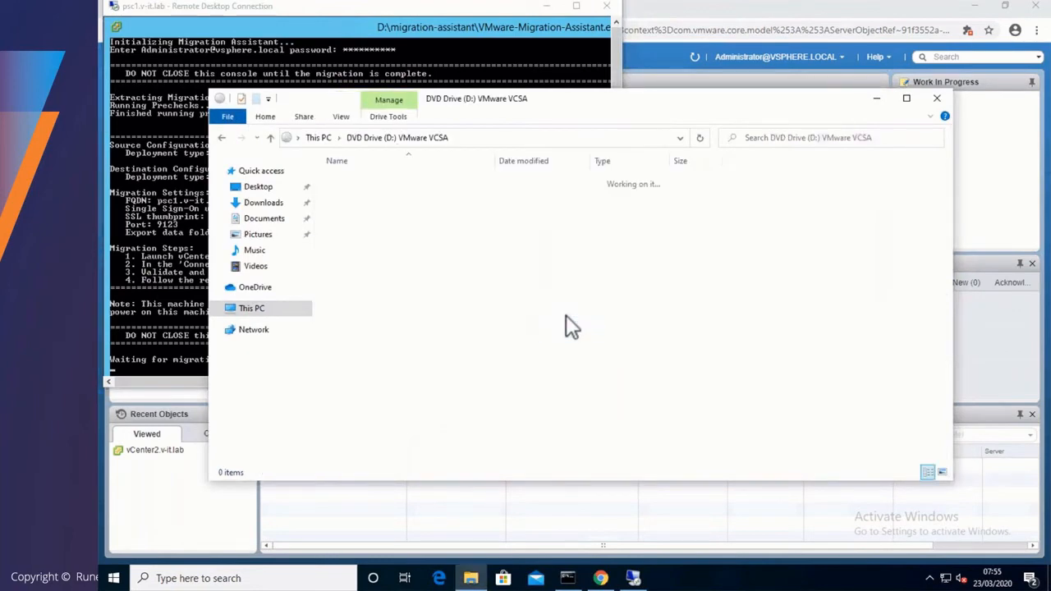
{"action": "left_click", "coordinate": [546, 7]}
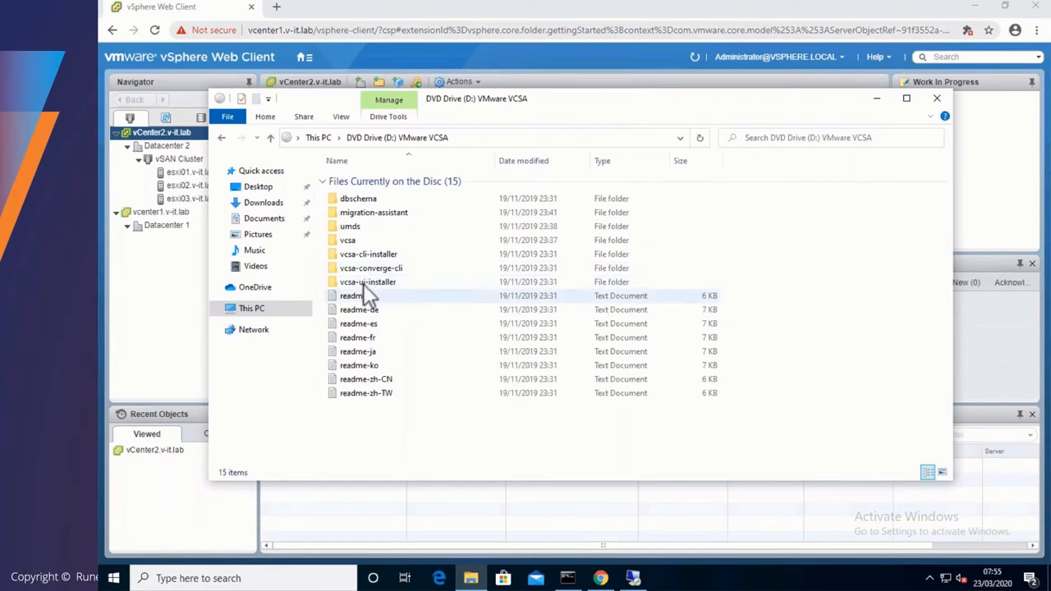
{"action": "double_click", "coordinate": [367, 282]}
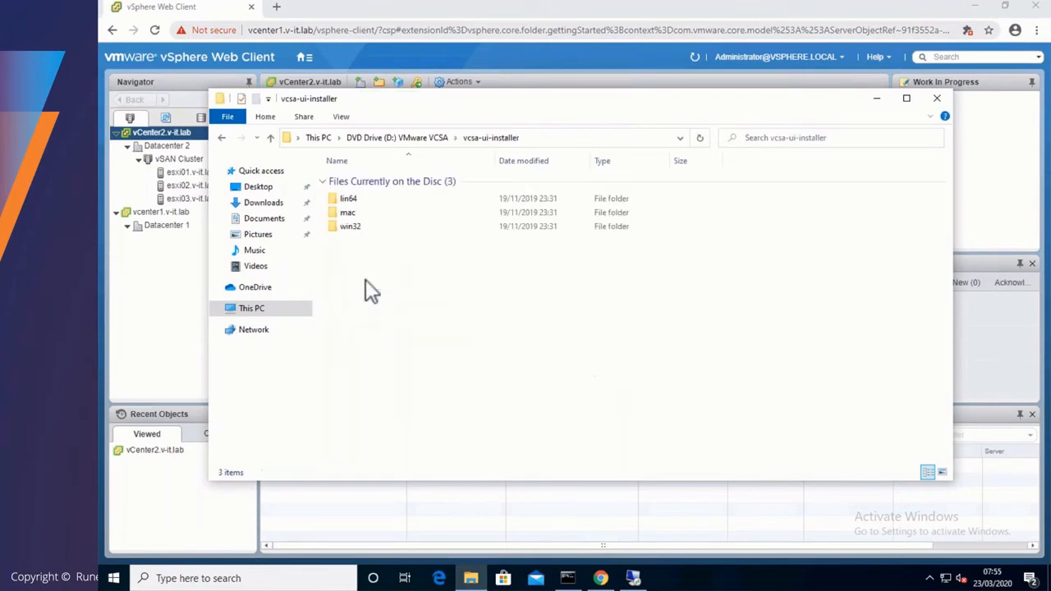
{"action": "double_click", "coordinate": [358, 226]}
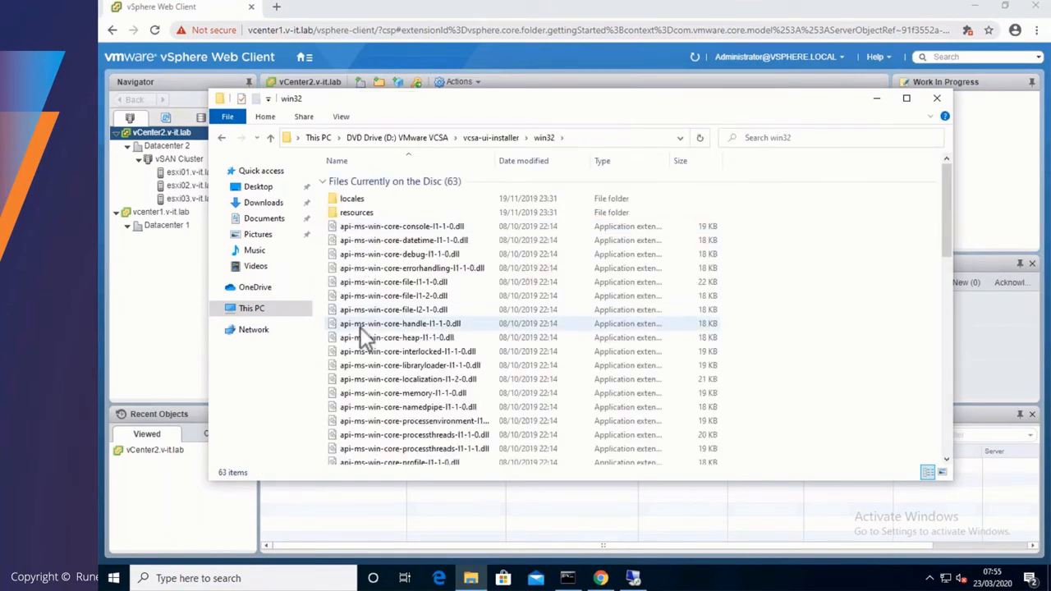
{"action": "scroll", "coordinate": [359, 329], "scroll_direction": "down", "scroll_amount": 7}
{"action": "scroll", "coordinate": [360, 327], "scroll_direction": "down", "scroll_amount": 8}
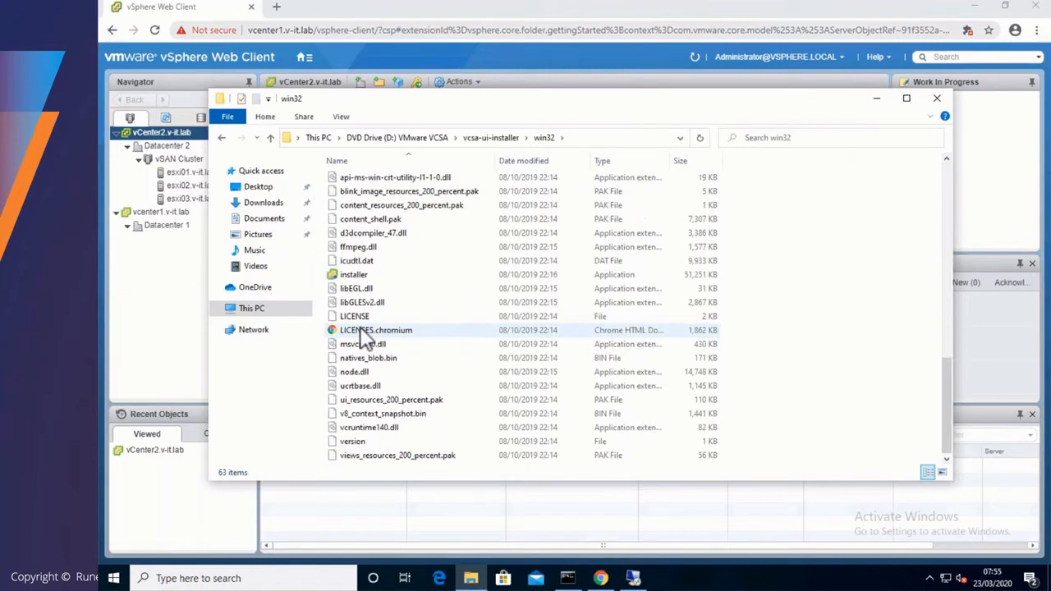
{"action": "double_click", "coordinate": [352, 277]}
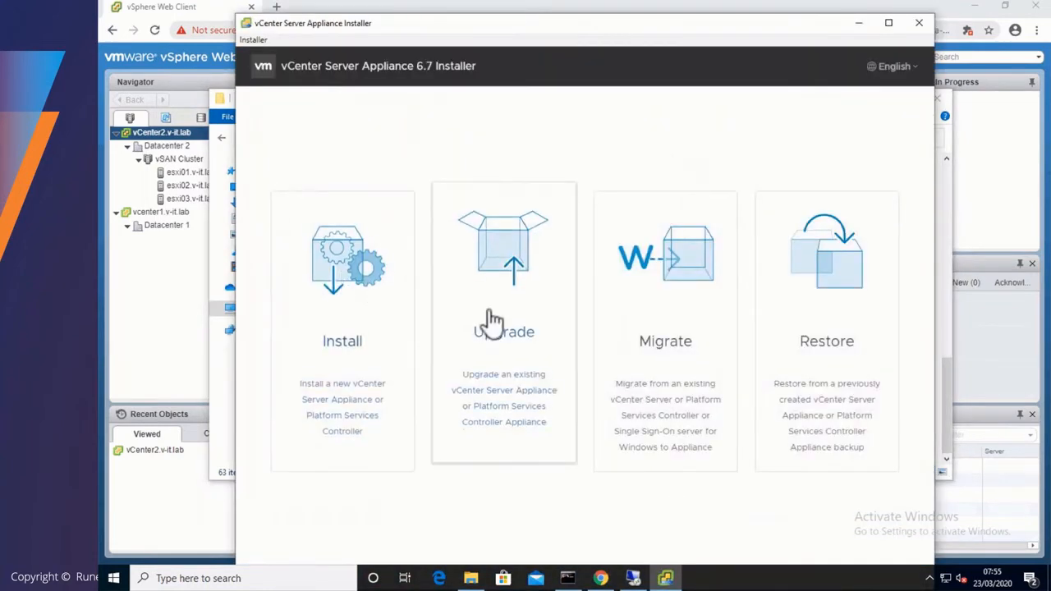
- Start the Migrate workflow and accept the licence agreement
{"action": "left_click", "coordinate": [605, 316]}
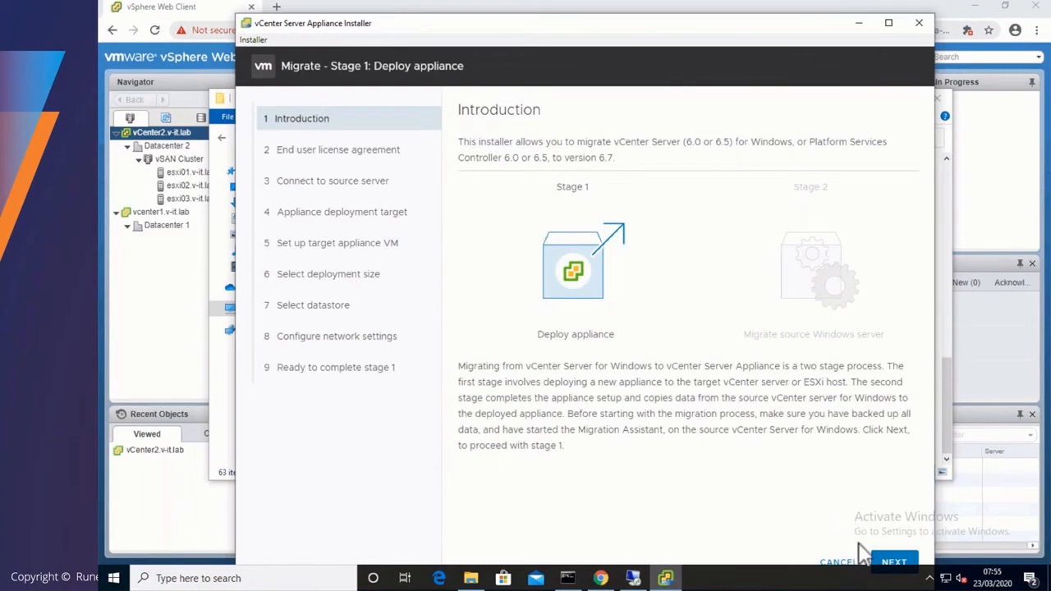
{"action": "left_click", "coordinate": [891, 563]}
{"action": "left_click", "coordinate": [496, 376]}
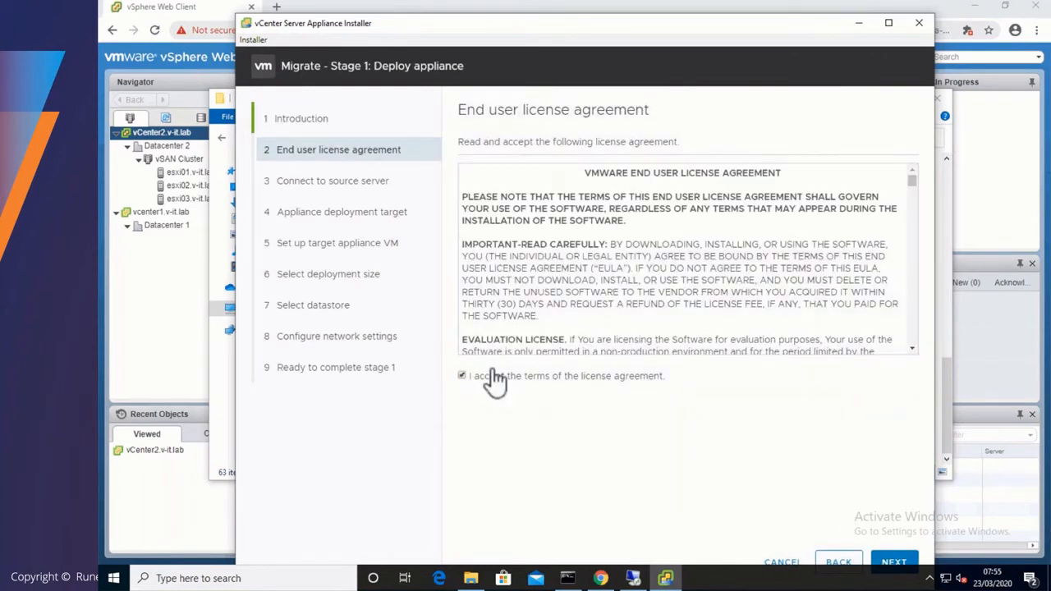
{"action": "left_click", "coordinate": [875, 563]}
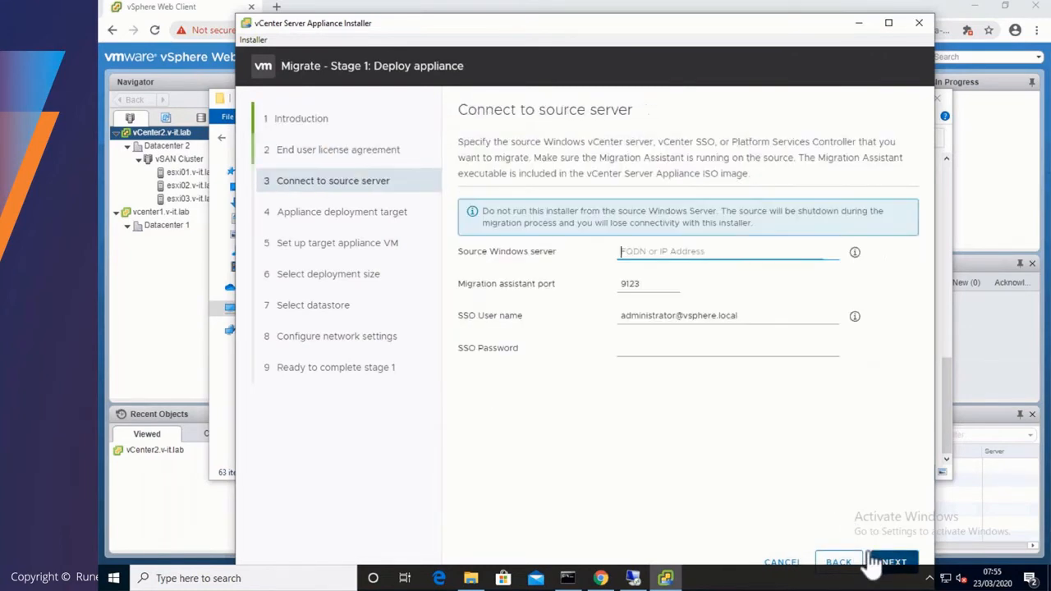
- Connect to source psc1.v-it.lab with the SSO password and accept its certificate thumbprint
{"action": "type", "text": "psc1.v-i"}
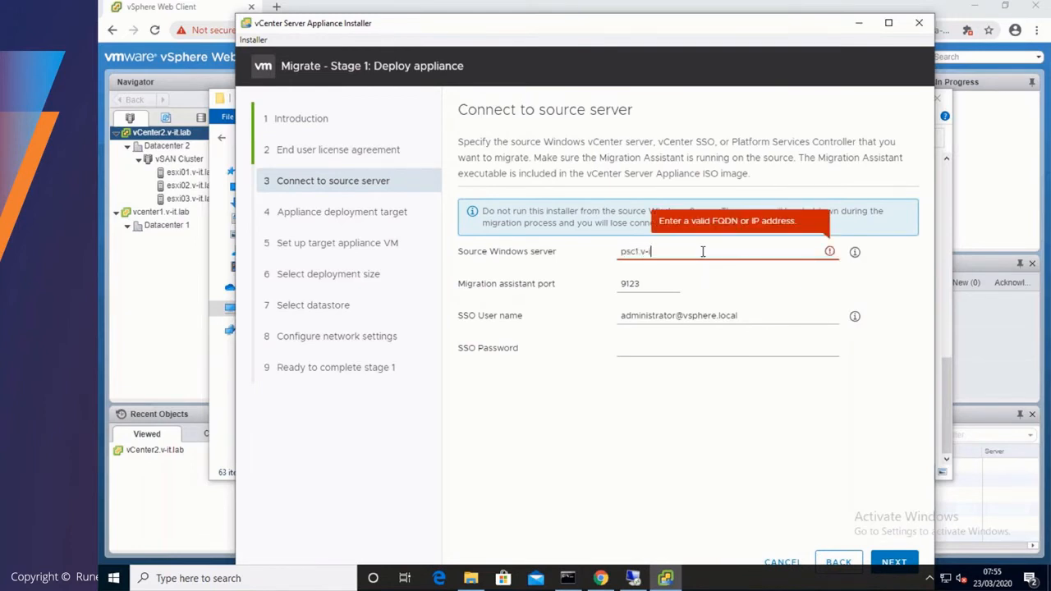
{"action": "type", "text": "t.lab"}
{"action": "key", "text": "Tab"}
{"action": "key", "text": "Tab"}
{"action": "key", "text": "Tab"}
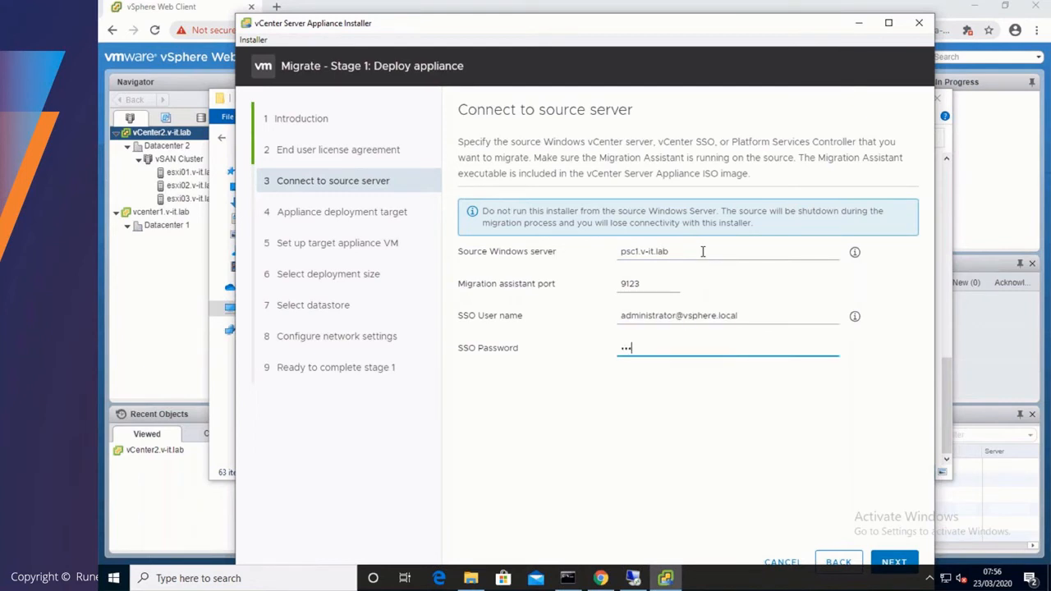
{"action": "type", "text": "••••••••••"}
{"action": "left_click", "coordinate": [882, 560]}
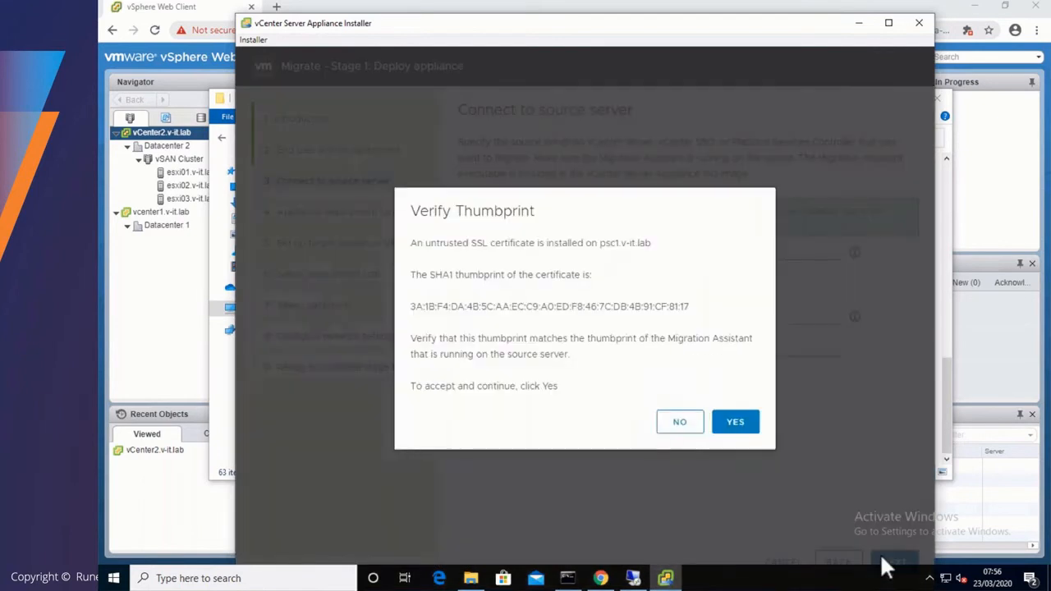
{"action": "left_click", "coordinate": [737, 423]}
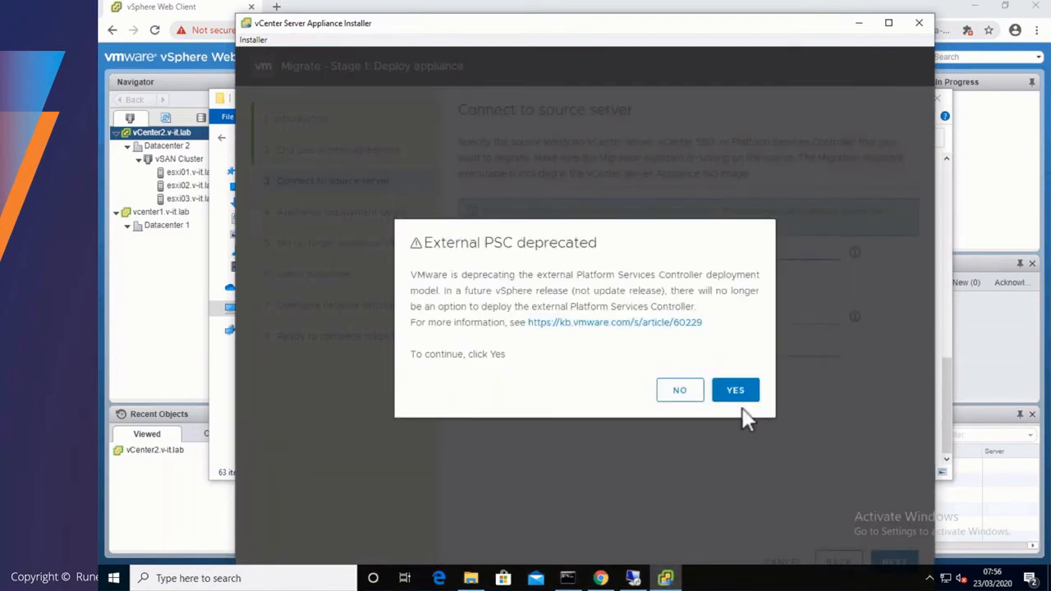
- Acknowledge the PSC deprecation warning, then connect to target vcsa.v-it.lab with SSO administrator credentials
{"action": "left_click", "coordinate": [735, 391]}
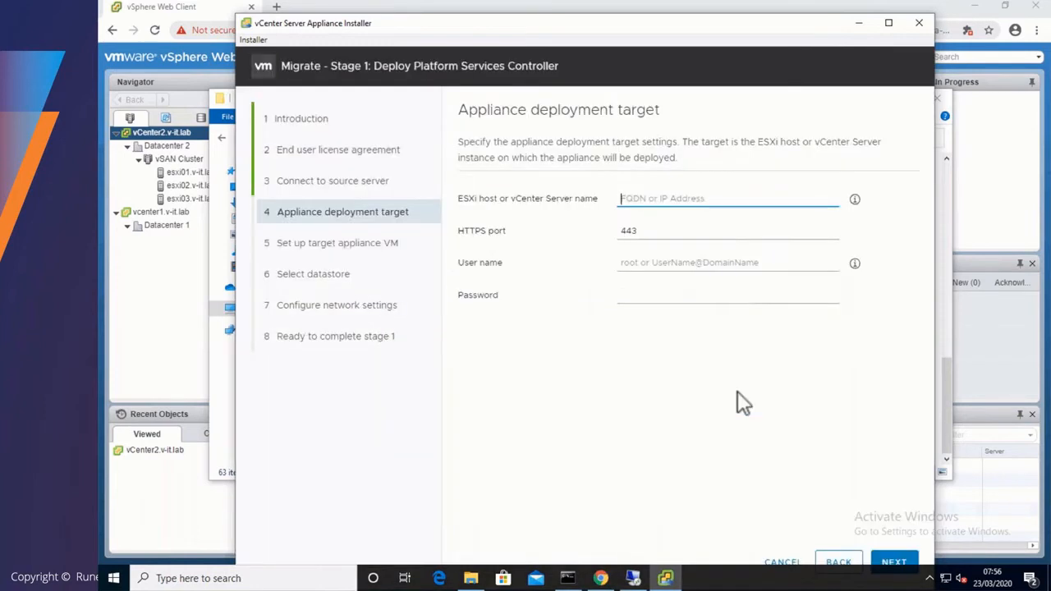
{"action": "left_click", "coordinate": [684, 197]}
{"action": "type", "text": "vcsa"}
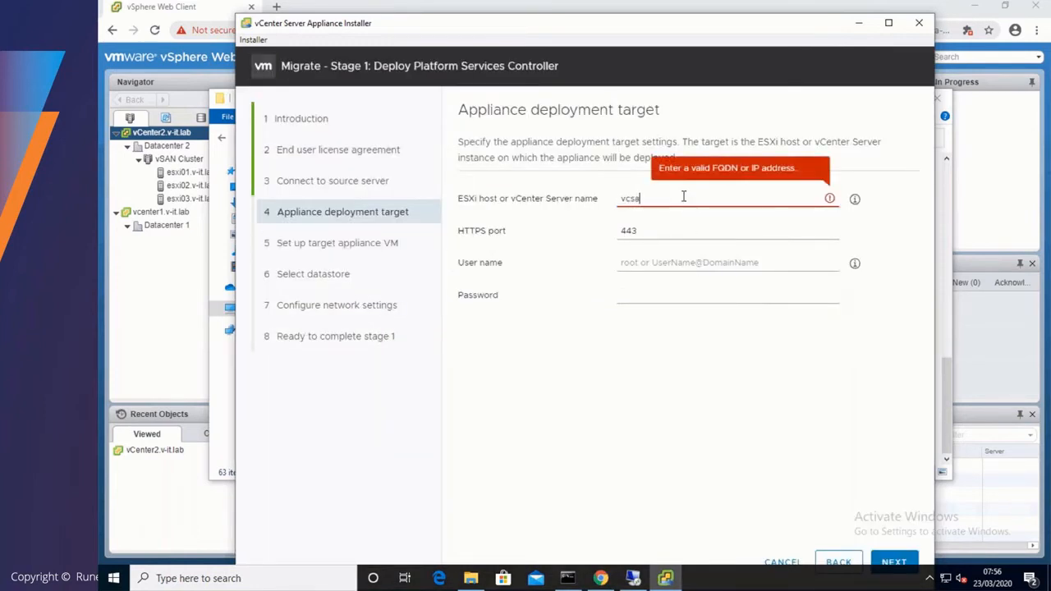
{"action": "type", "text": ".v-it.la"}
{"action": "key", "text": "Tab"}
{"action": "key", "text": "Tab"}
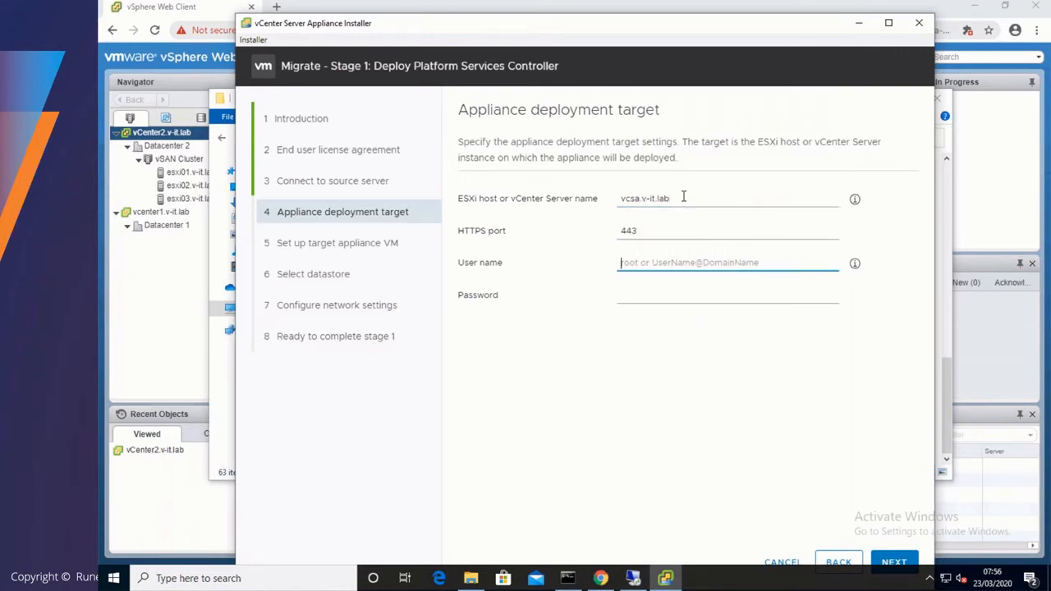
{"action": "type", "text": "administra"}
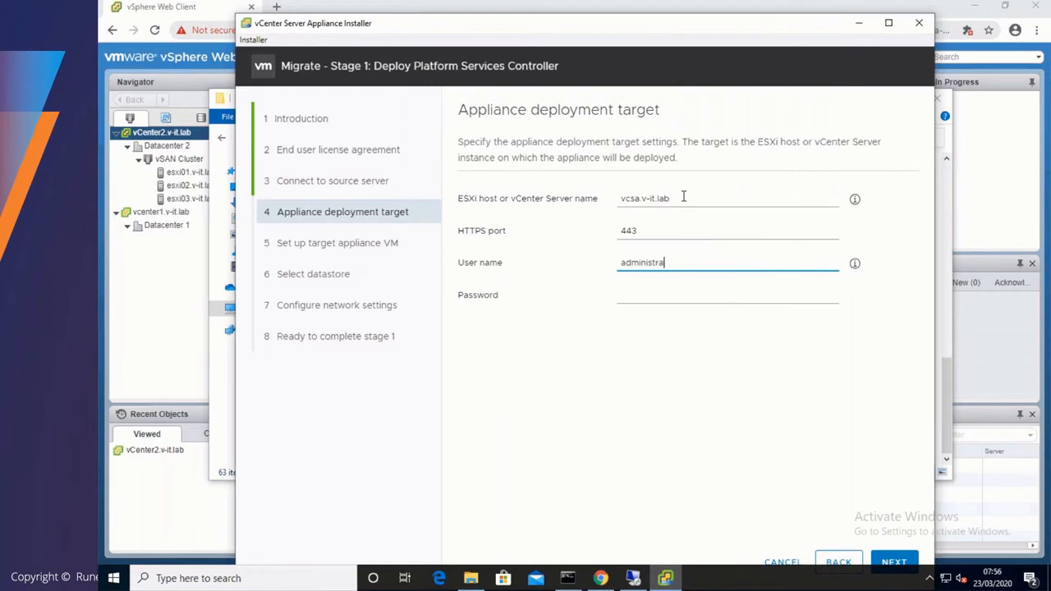
{"action": "type", "text": "tor@vsphere.local"}
{"action": "key", "text": "Tab"}
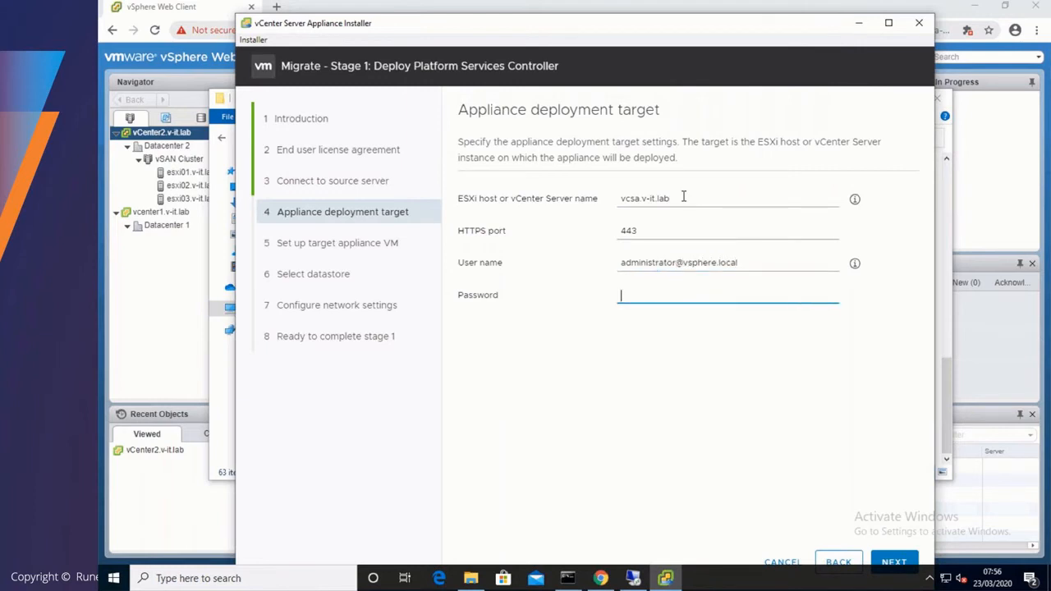
{"action": "type", "text": "VMware123!"}
{"action": "left_click", "coordinate": [893, 564]}
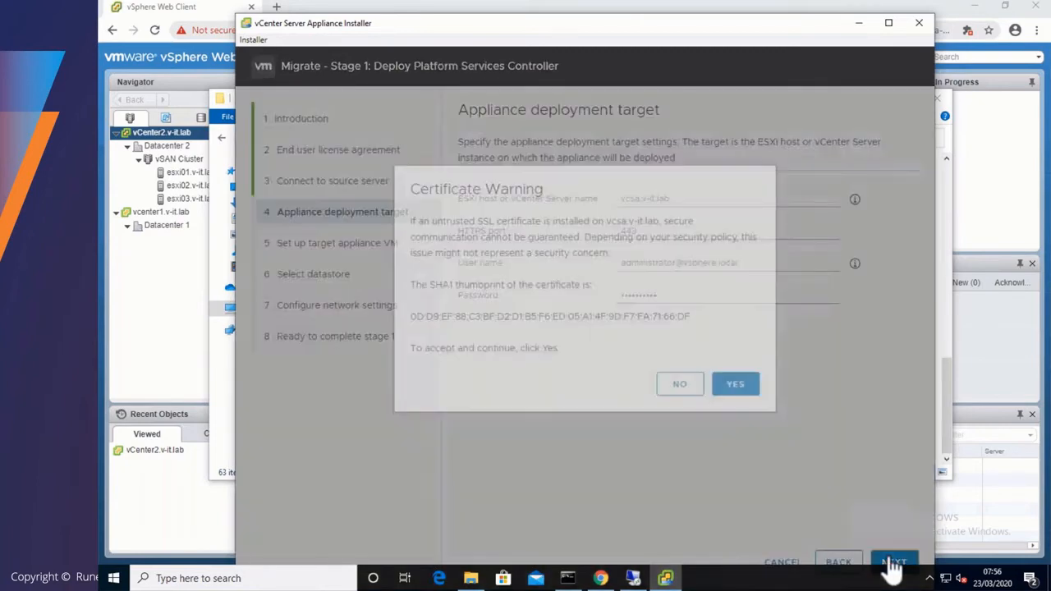
{"action": "left_click", "coordinate": [733, 415]}
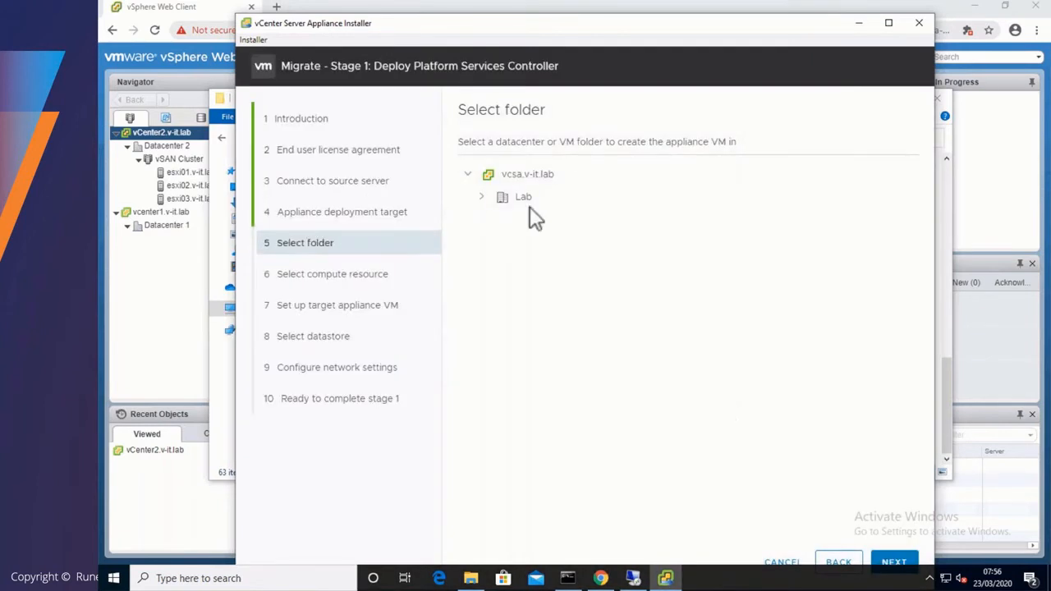
- Place the appliance in the Lab datacenter folder on the Management compute resource
{"action": "left_click", "coordinate": [480, 197]}
{"action": "left_click", "coordinate": [529, 199]}
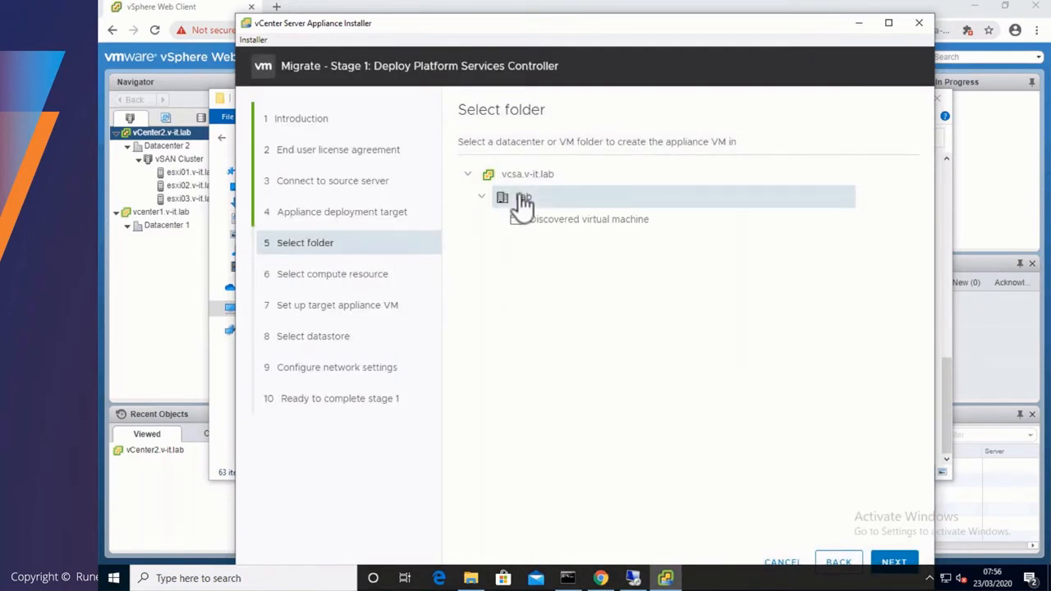
{"action": "left_click", "coordinate": [895, 562]}
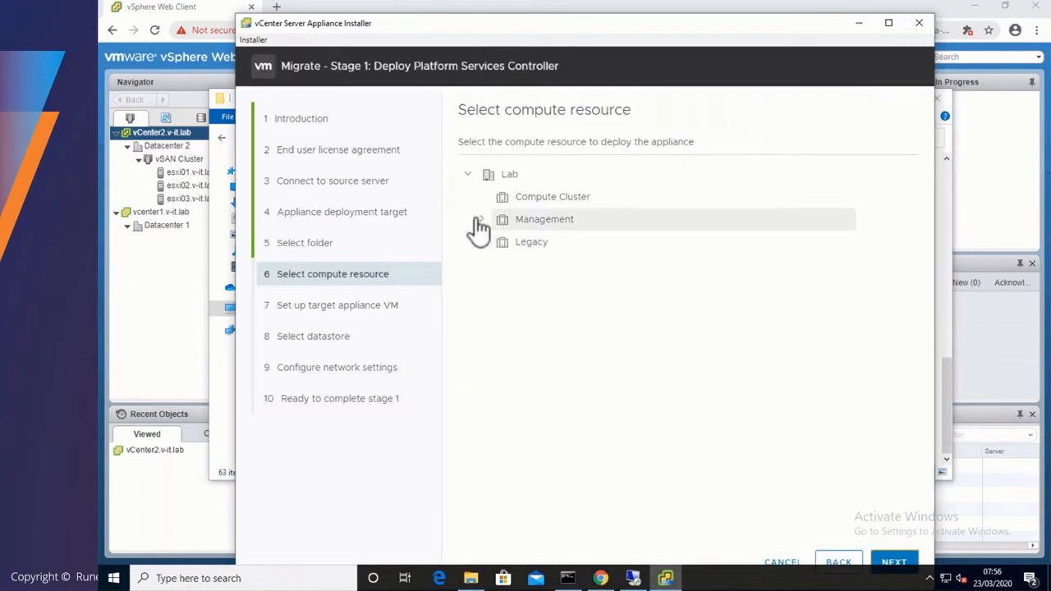
{"action": "left_click", "coordinate": [514, 225]}
{"action": "left_click", "coordinate": [892, 563]}
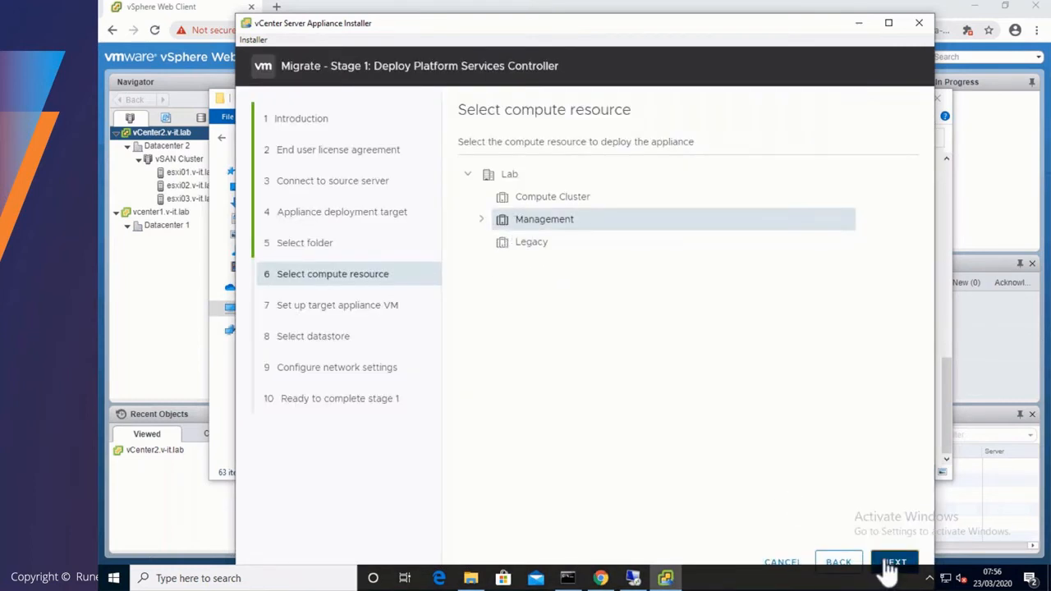
- Name the appliance VM PSC1-Appliance and set and confirm its root password
{"action": "left_click_drag", "start_coordinate": [786, 182], "coordinate": [621, 181]}
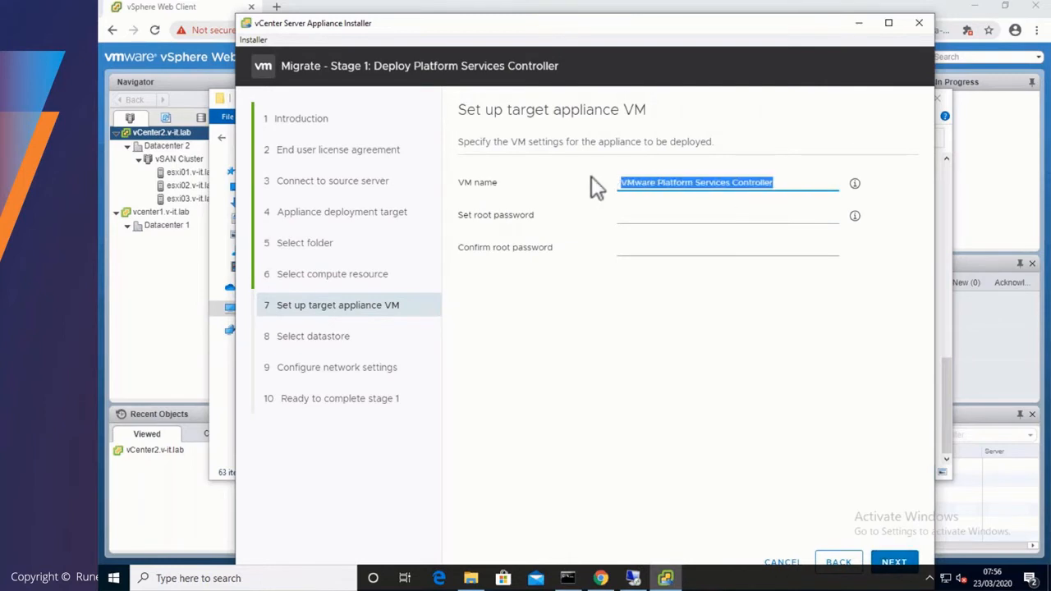
{"action": "type", "text": "PSC1-App"}
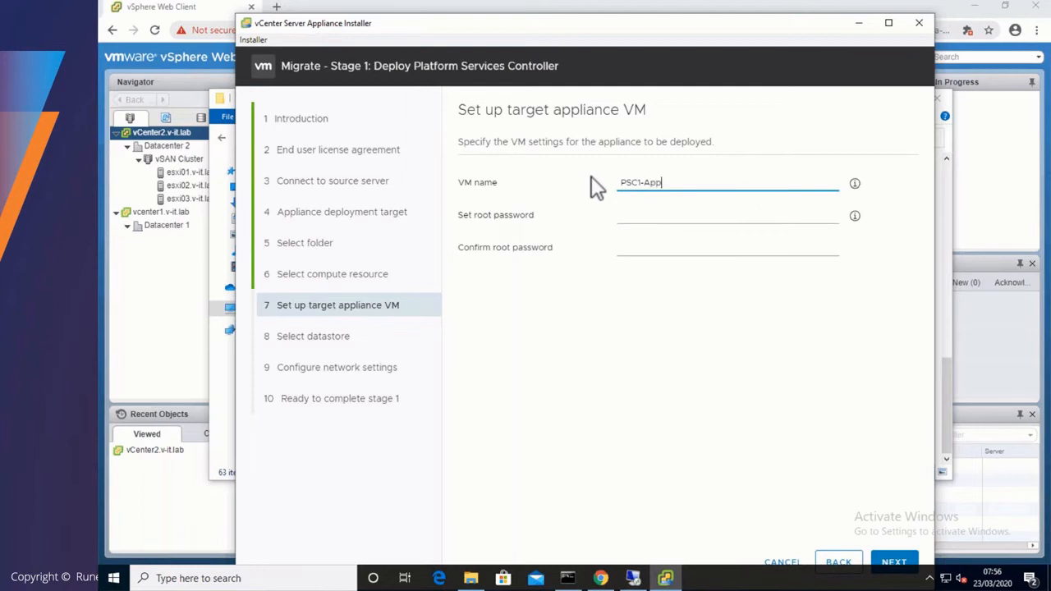
{"action": "type", "text": "liance"}
{"action": "left_click", "coordinate": [630, 214]}
{"action": "type", "text": "VMw"}
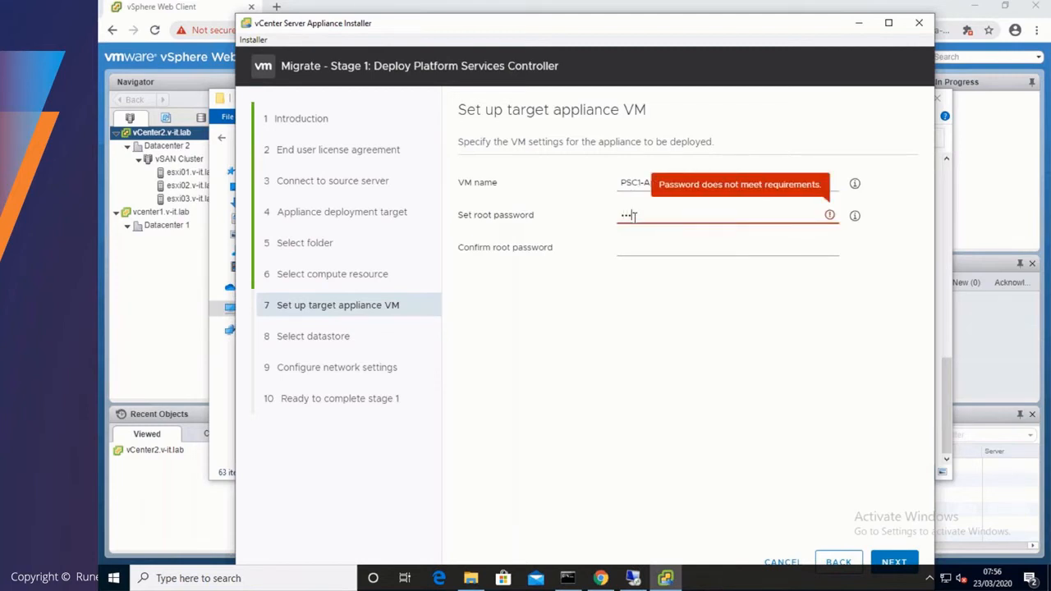
{"action": "type", "text": "!"}
{"action": "key", "text": "Tab"}
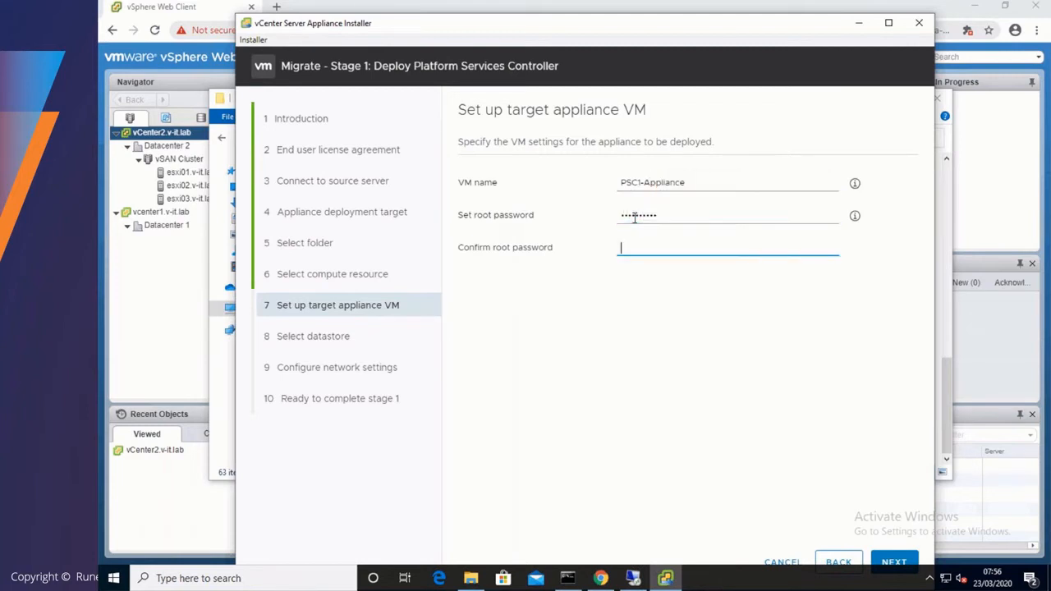
{"action": "type", "text": "VMware123!"}
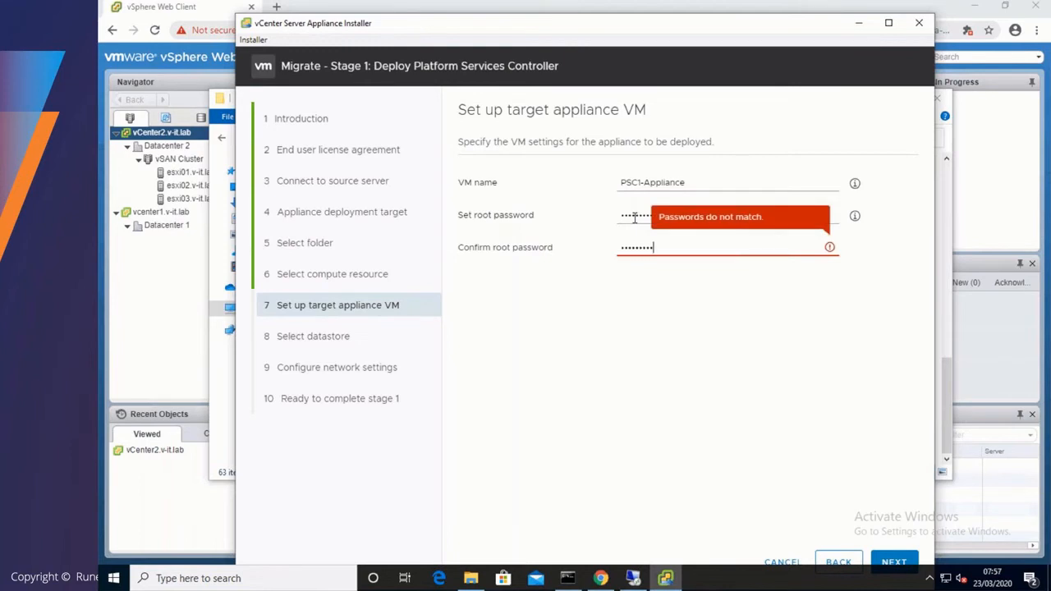
{"action": "left_click", "coordinate": [893, 562]}
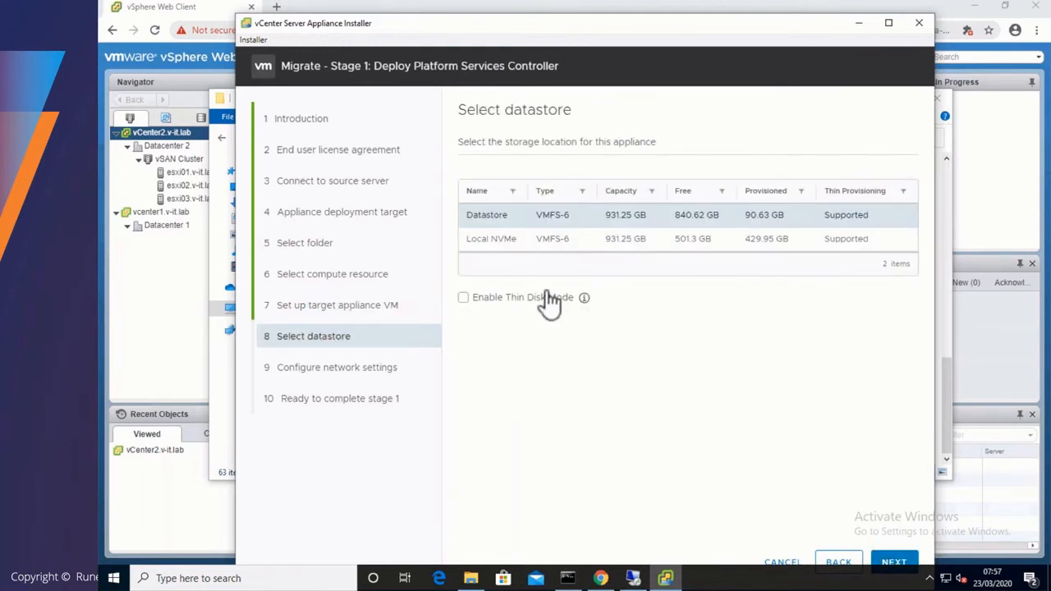
- Store the appliance on the Local NVMe datastore with thin disk mode enabled
{"action": "left_click", "coordinate": [547, 296]}
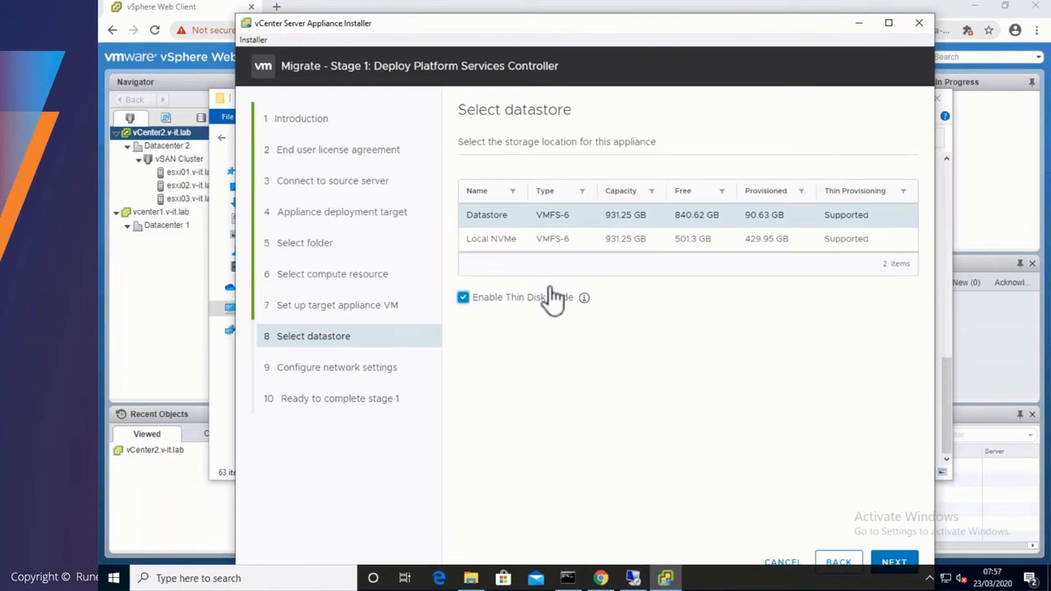
{"action": "left_click", "coordinate": [792, 243]}
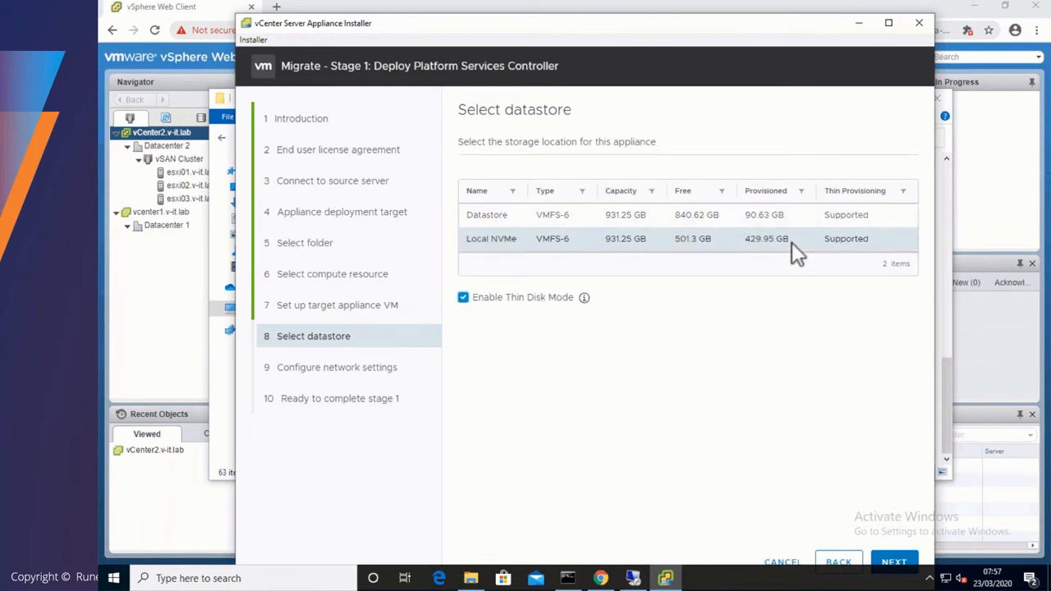
{"action": "left_click", "coordinate": [881, 564]}
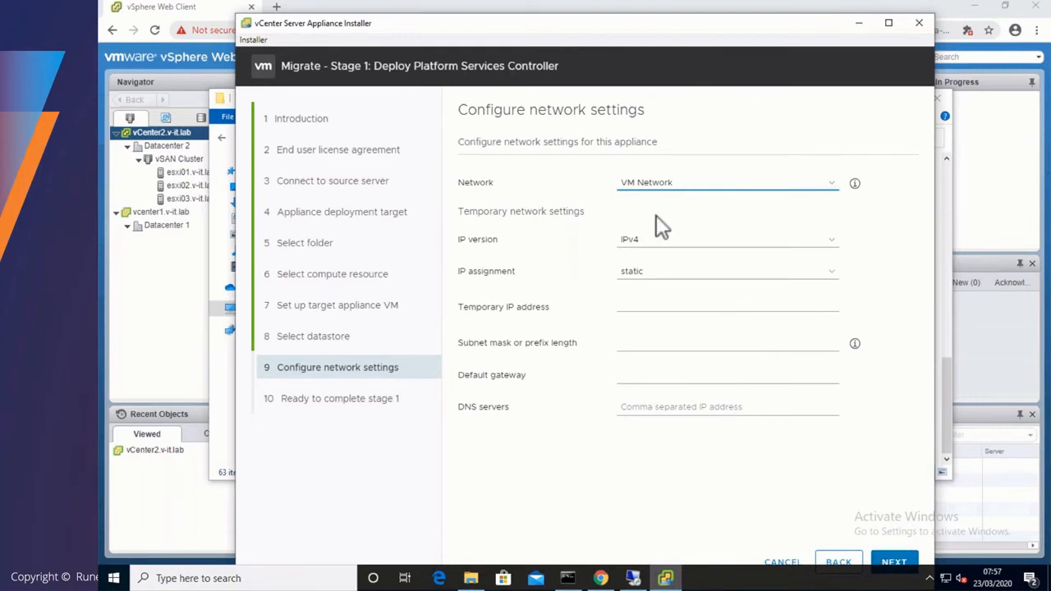
- Use network vSphereUpgrade with IP 10.10.127.111, gateway 10.10.127.1 and DNS 10.10.192.10
{"action": "left_click", "coordinate": [648, 184]}
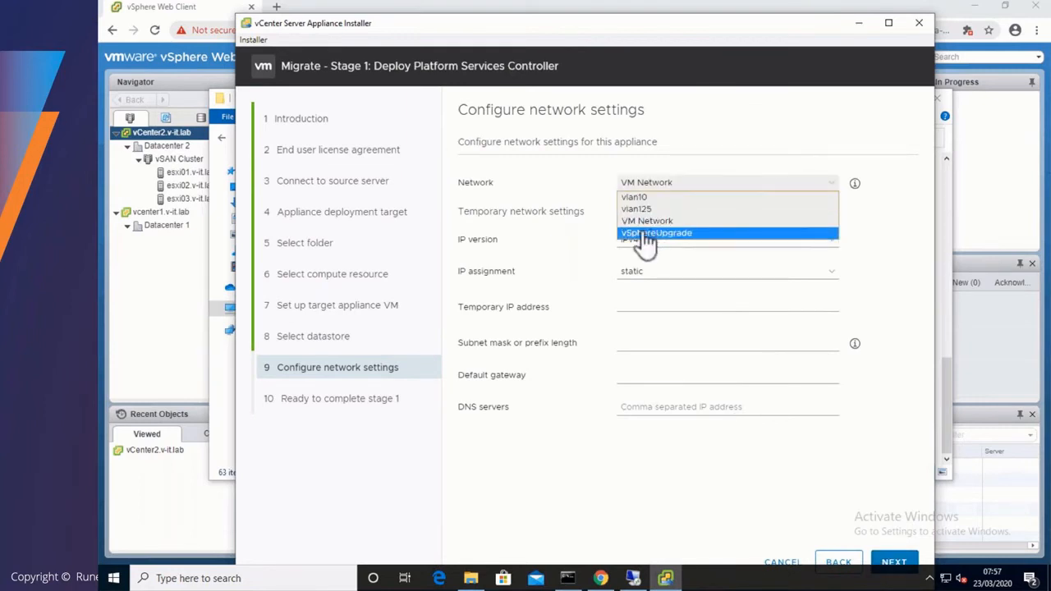
{"action": "left_click", "coordinate": [649, 233]}
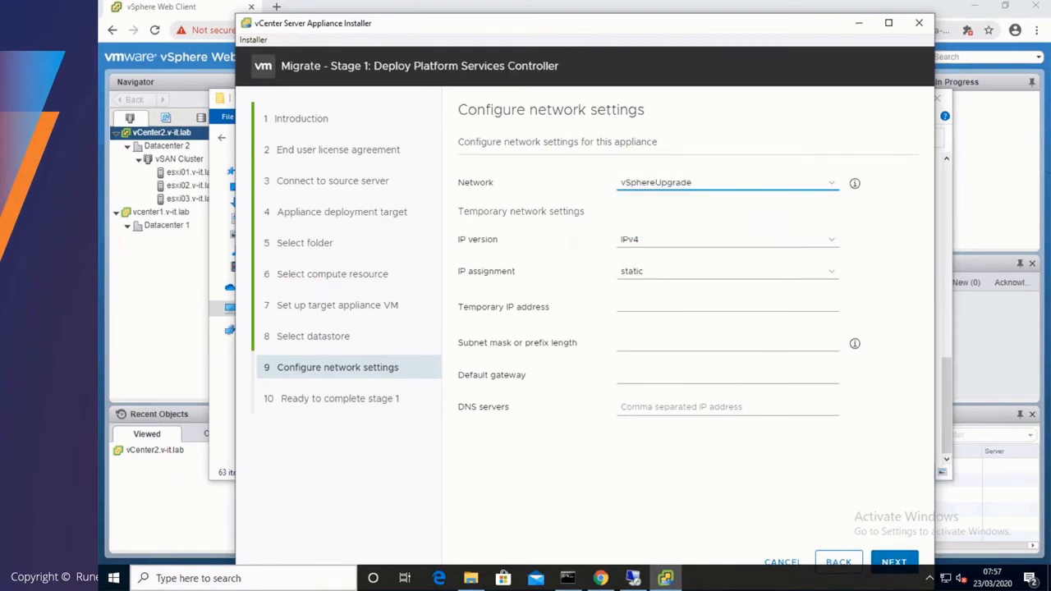
{"action": "left_click", "coordinate": [657, 304]}
{"action": "type", "text": "10.10.127.111"}
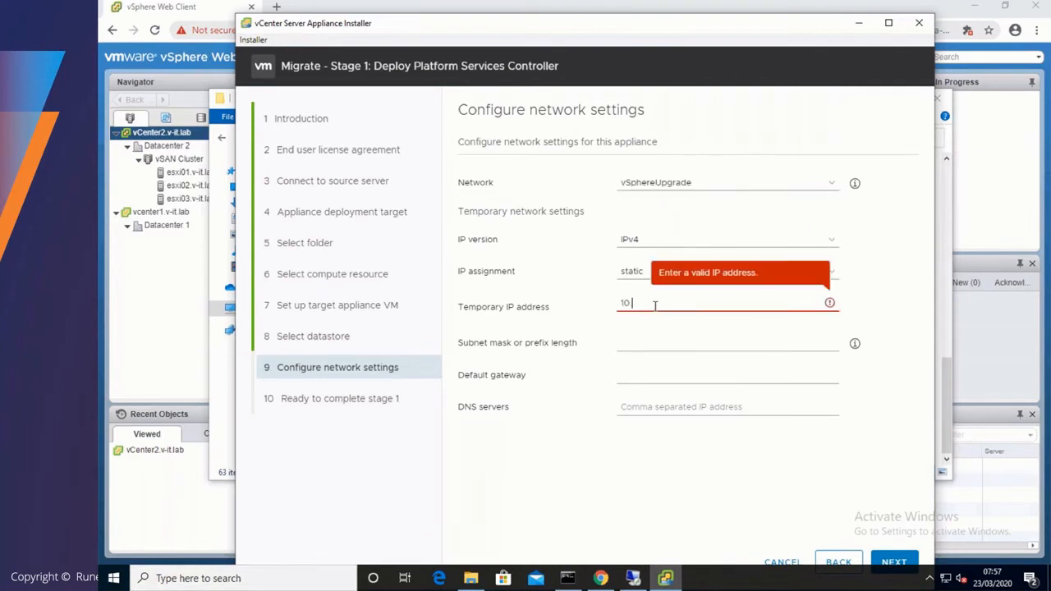
{"action": "left_click", "coordinate": [647, 343]}
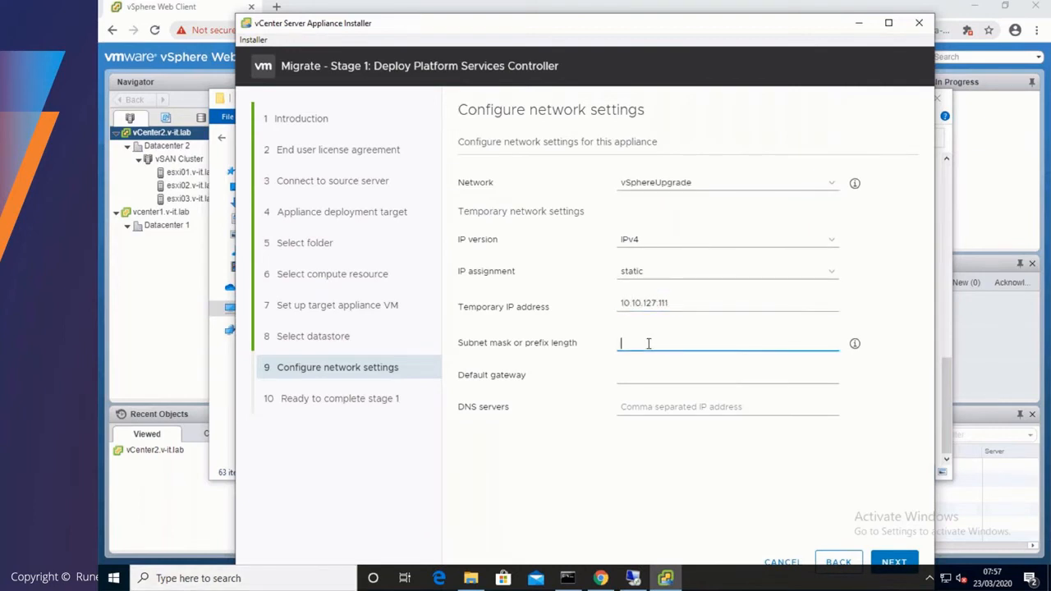
{"action": "key", "text": "Tab"}
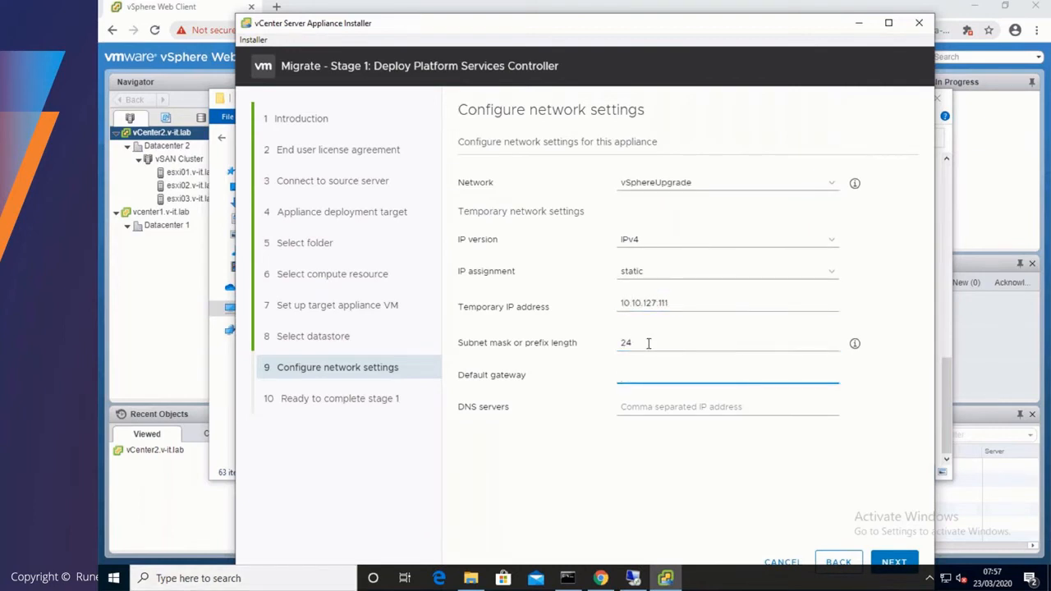
{"action": "type", "text": "10.10.127.1"}
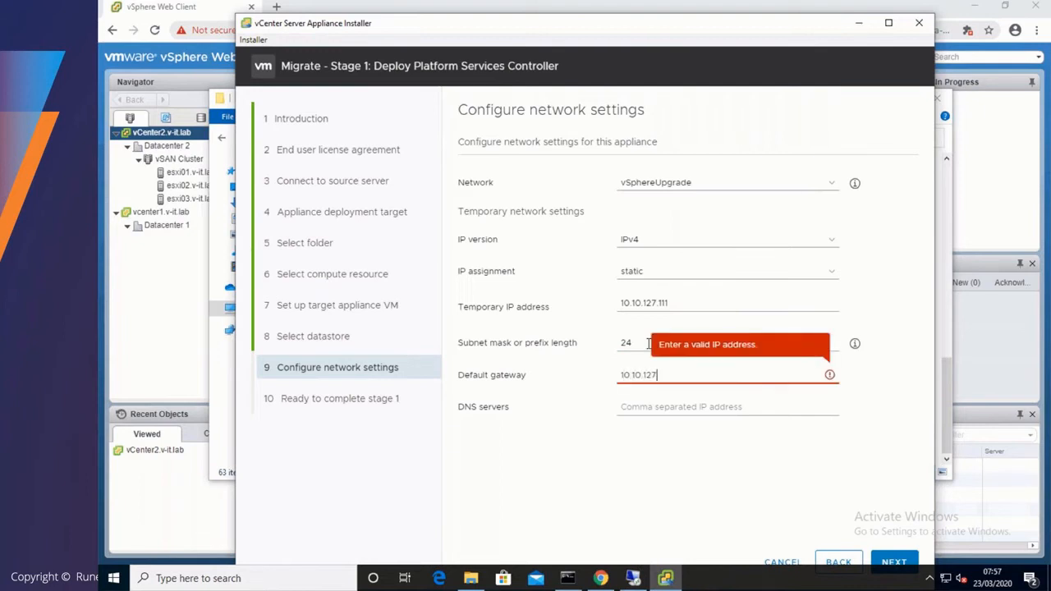
{"action": "left_click", "coordinate": [648, 408]}
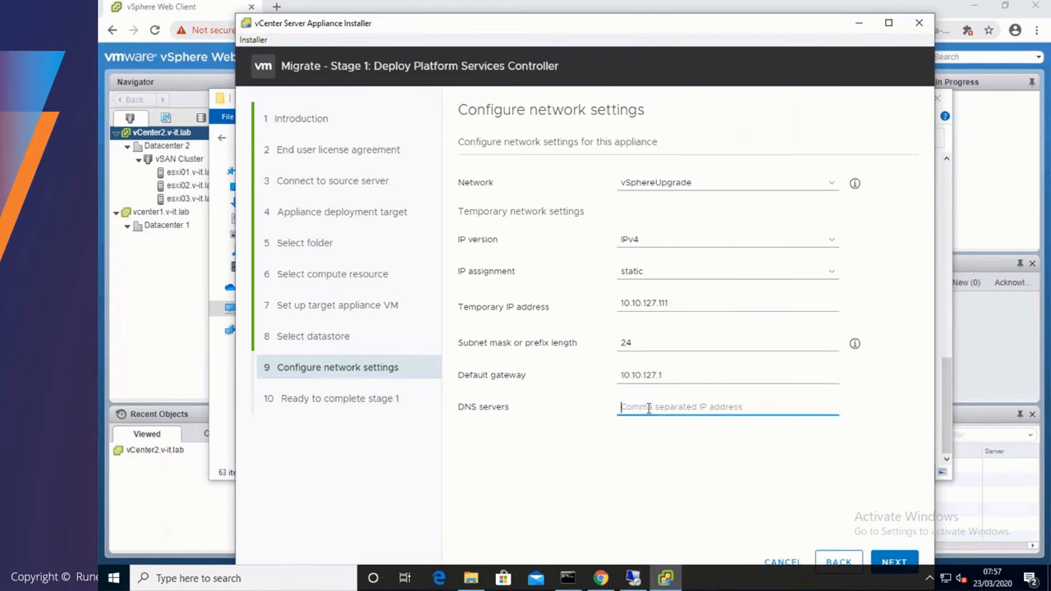
{"action": "type", "text": "10.10.192.10"}
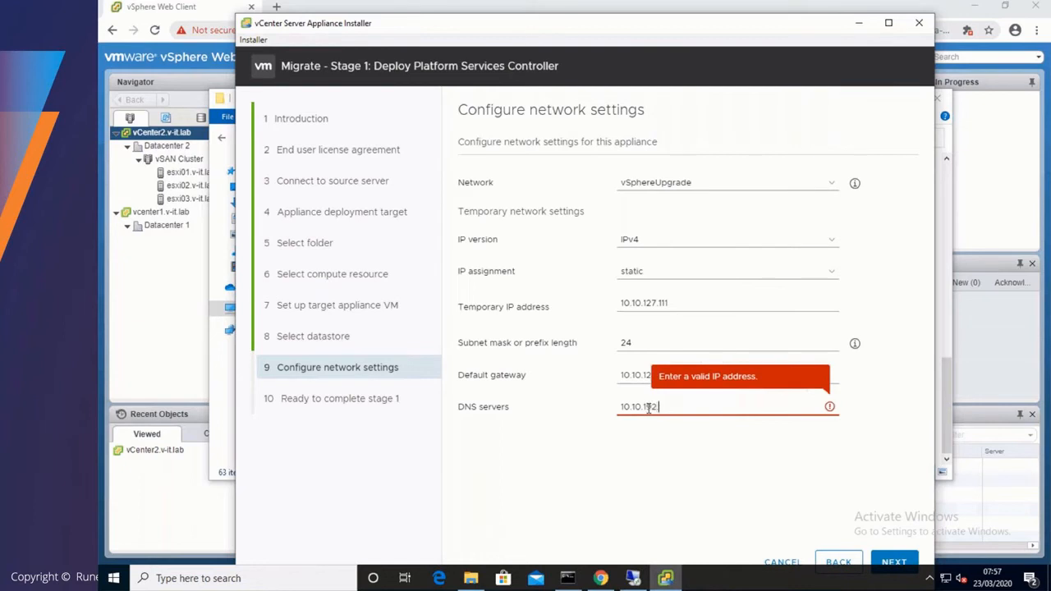
{"action": "left_click", "coordinate": [881, 565]}
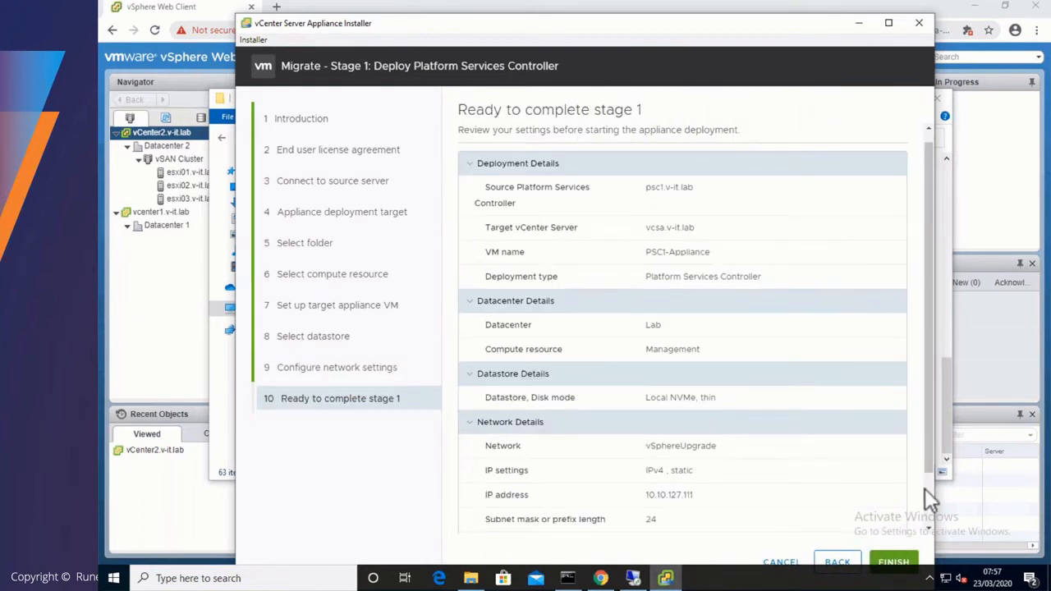
- Finish the Stage 1 summary, let the PSC appliance deploy, then continue to Stage 2
{"action": "scroll", "coordinate": [925, 489], "scroll_direction": "down", "scroll_amount": 2}
{"action": "left_click", "coordinate": [893, 564]}
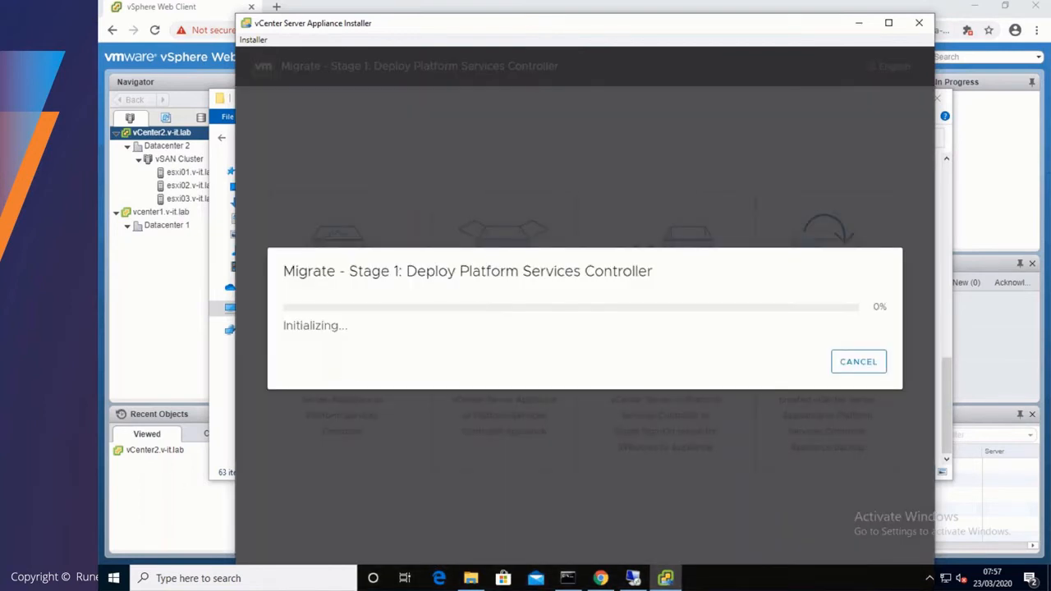
{"action": "left_click_drag", "start_coordinate": [779, 29], "coordinate": [778, 11]}
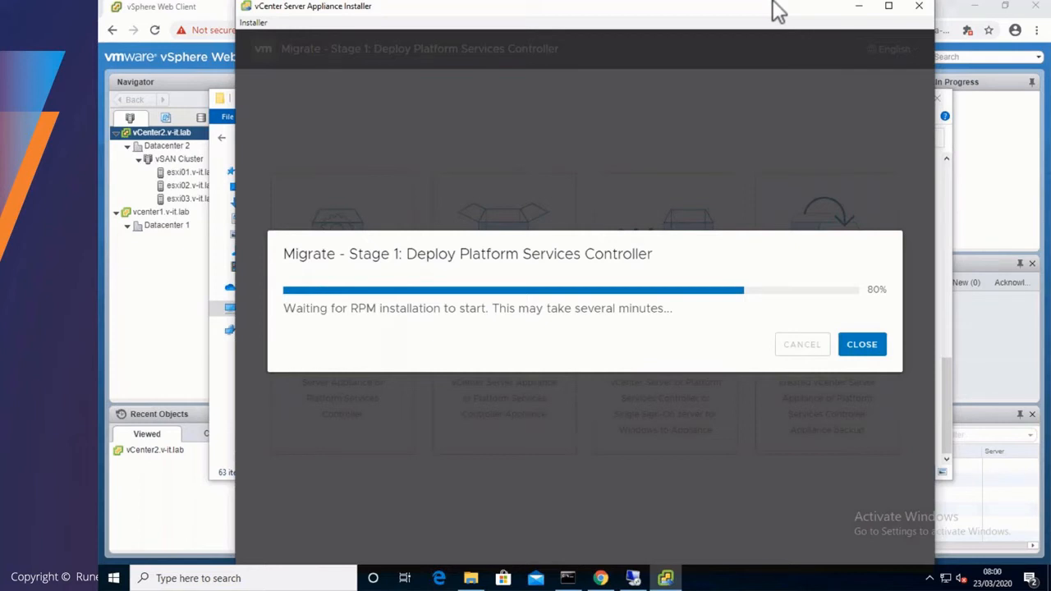
{"action": "mouse_move", "coordinate": [600, 578]}
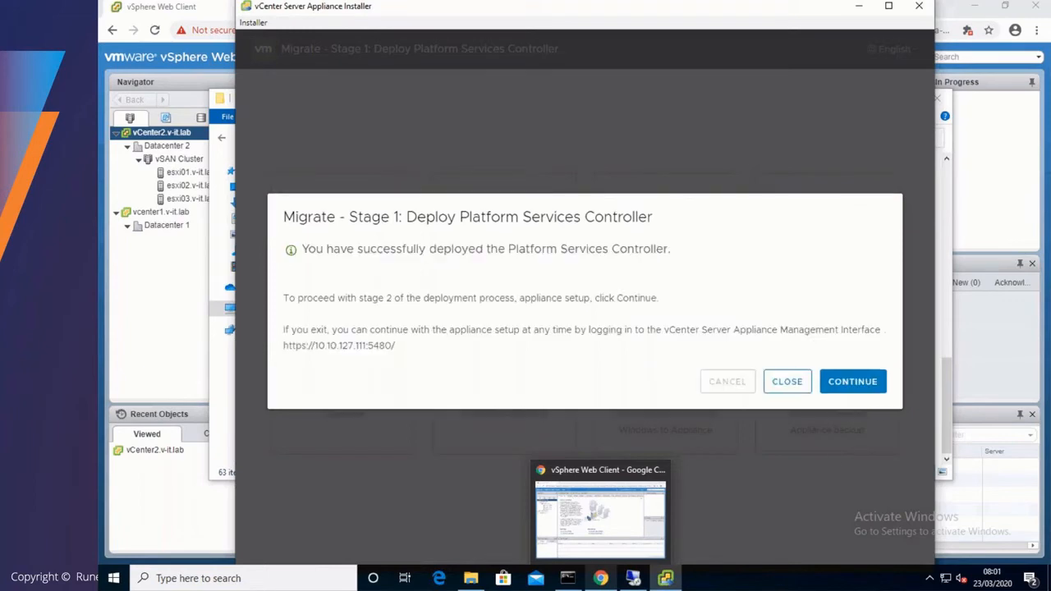
{"action": "left_click", "coordinate": [853, 386]}
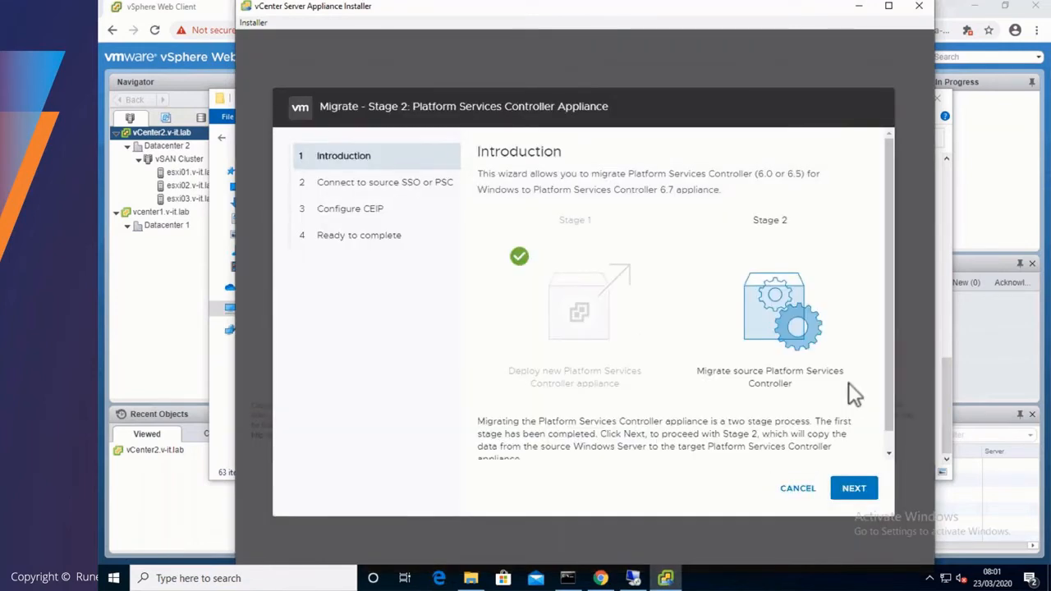
- Move through the Stage 2 introduction and source pages, keeping CEIP joined
{"action": "scroll", "coordinate": [875, 445], "scroll_direction": "down", "scroll_amount": 1}
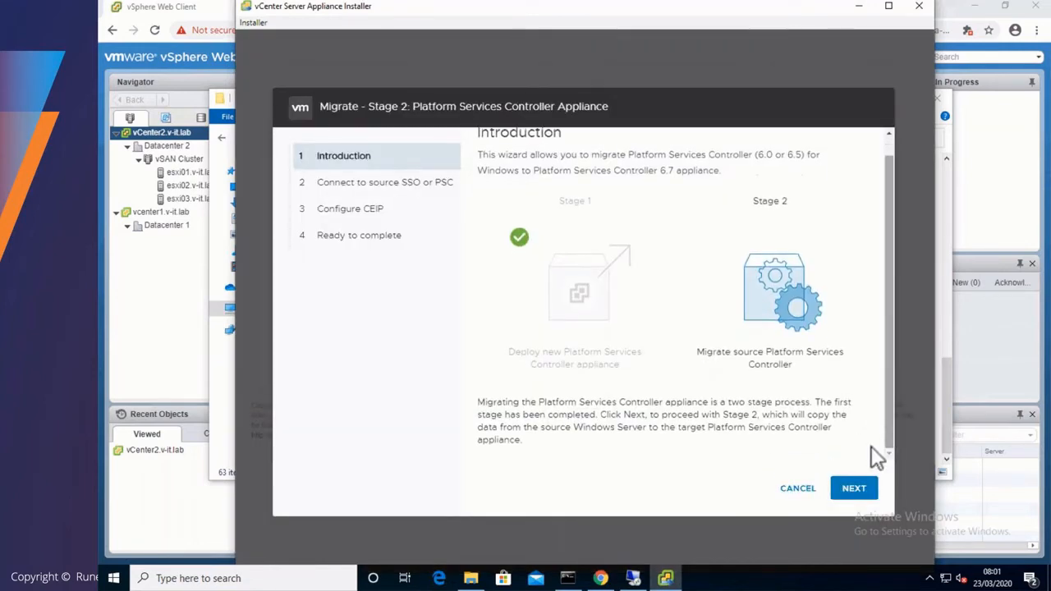
{"action": "left_click", "coordinate": [857, 487]}
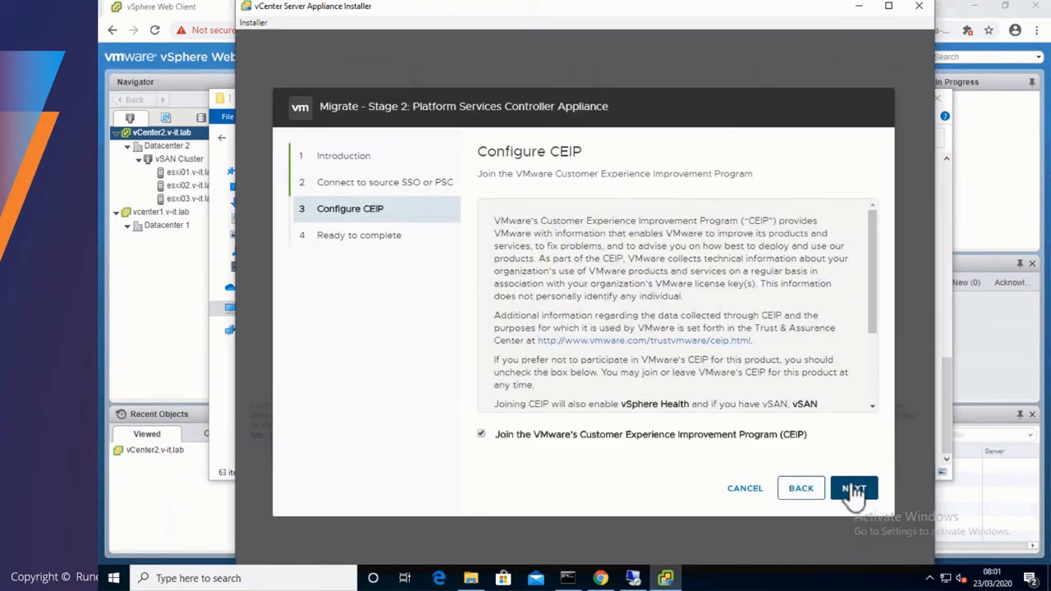
{"action": "scroll", "coordinate": [873, 367], "scroll_direction": "down", "scroll_amount": 1}
{"action": "scroll", "coordinate": [871, 363], "scroll_direction": "down", "scroll_amount": 2}
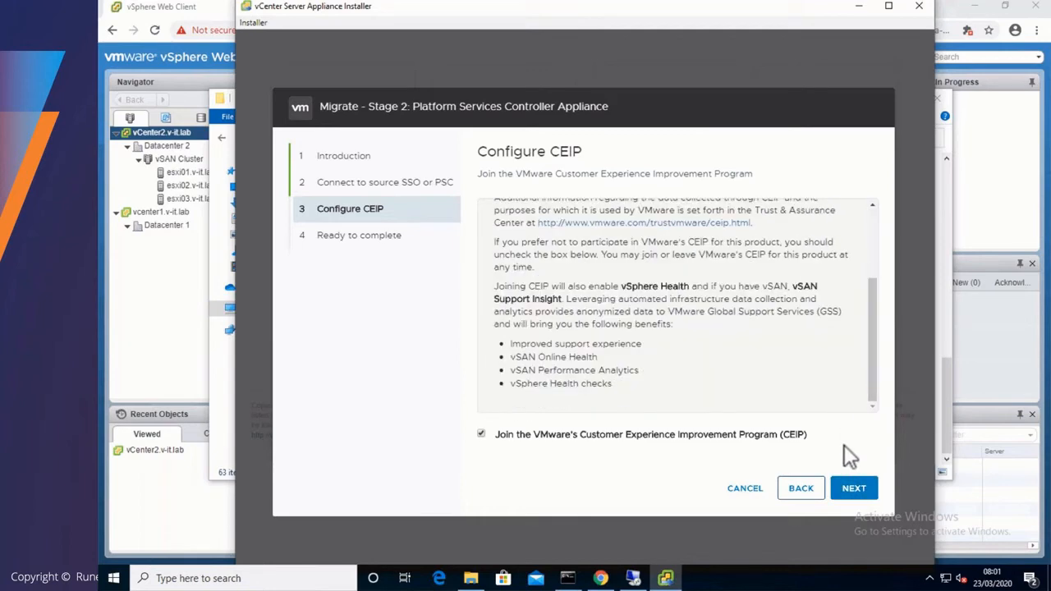
{"action": "left_click", "coordinate": [853, 491]}
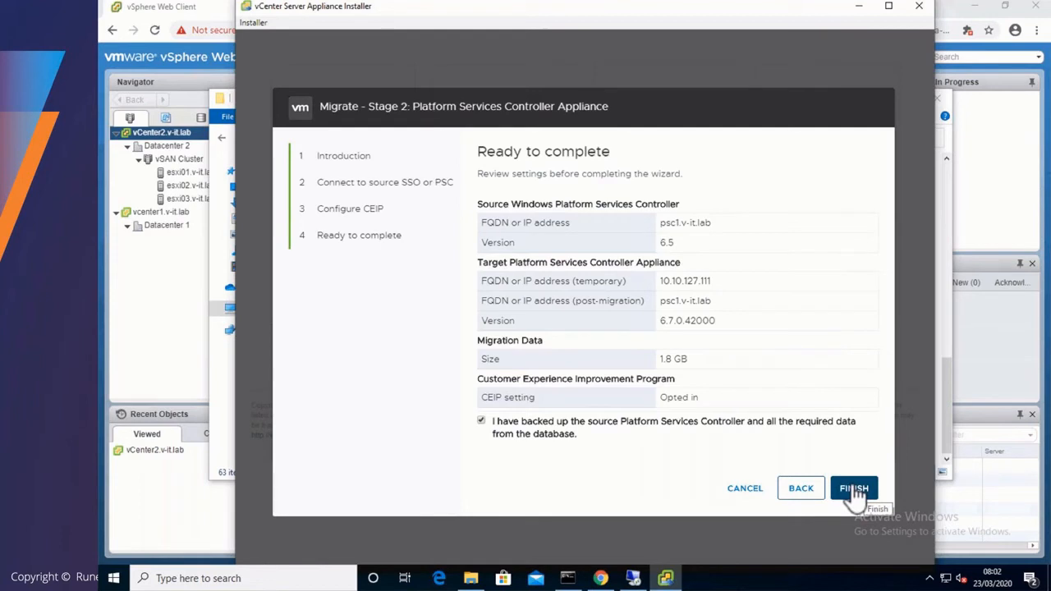
- Finish Stage 2, accept the source PSC shutdown, dismiss the TLS message, and open the getting-started page
{"action": "left_click", "coordinate": [854, 489]}
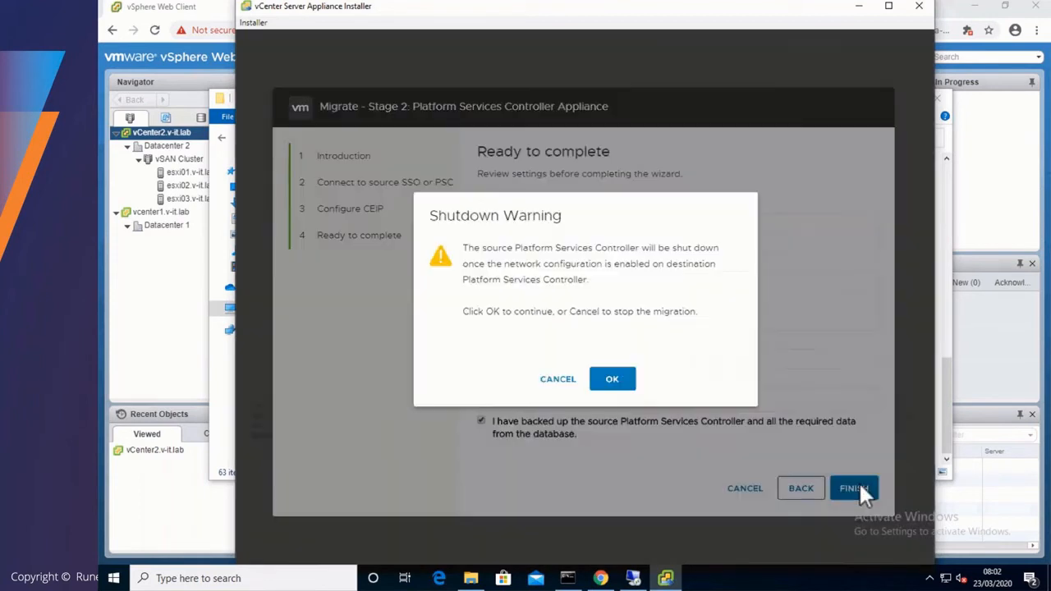
{"action": "left_click", "coordinate": [615, 386]}
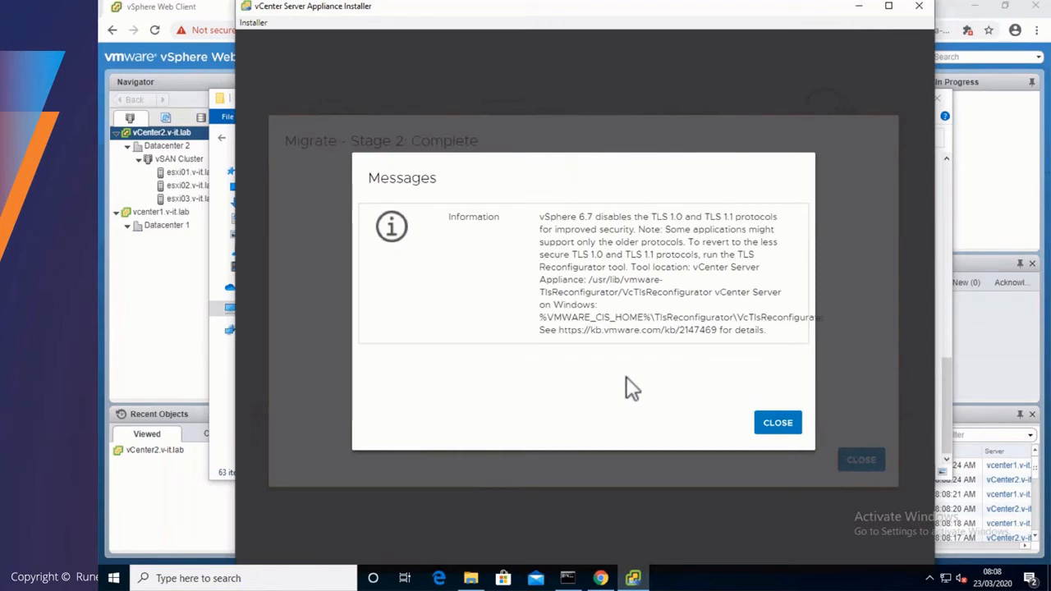
{"action": "left_click", "coordinate": [762, 420]}
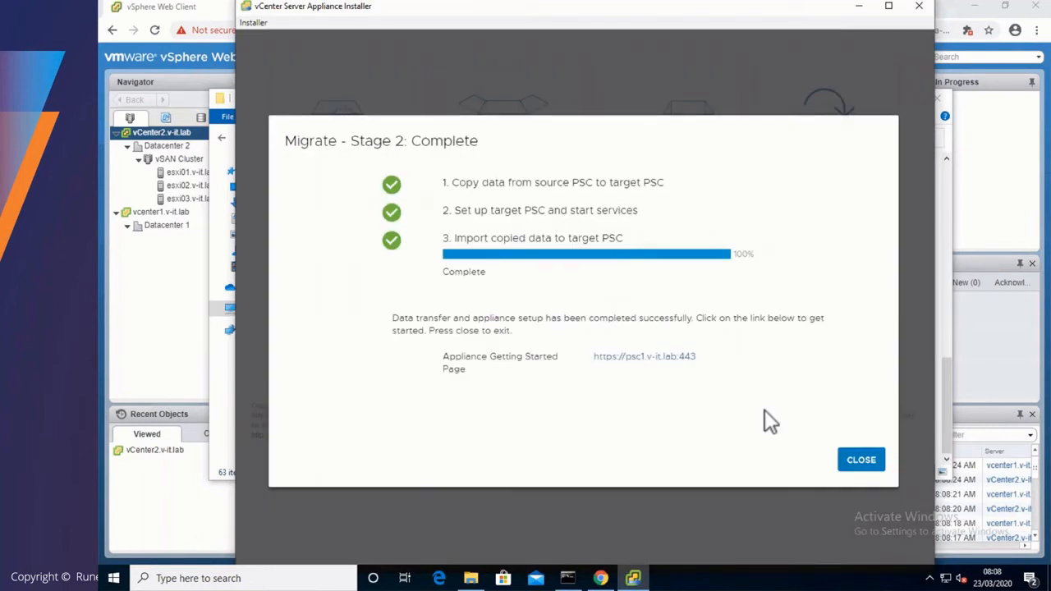
{"action": "left_click", "coordinate": [680, 357]}
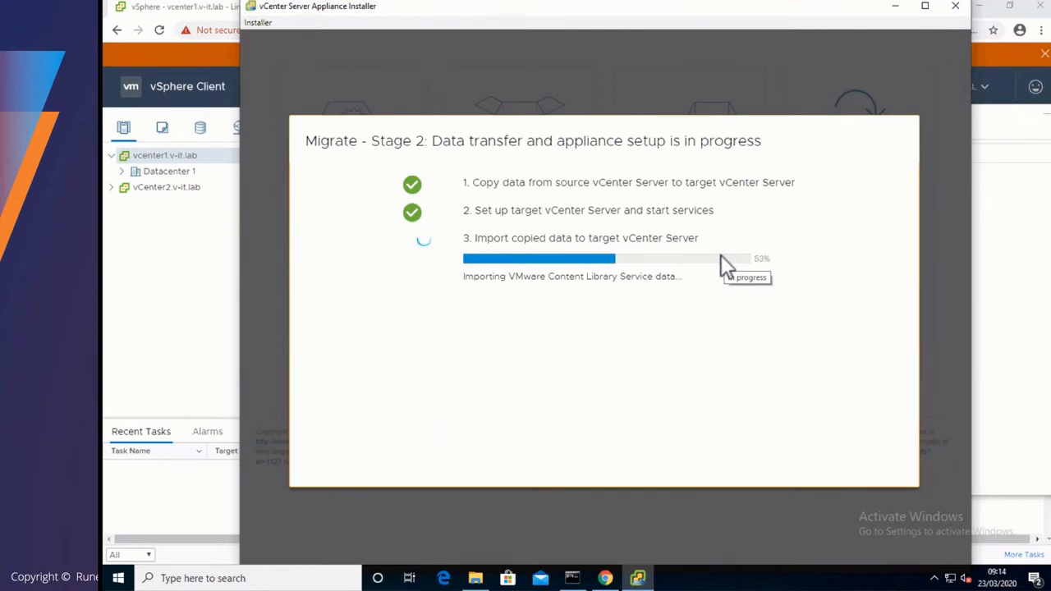
- Close the migration completion message once the vCenter data import finishes
{"action": "left_click", "coordinate": [798, 417]}
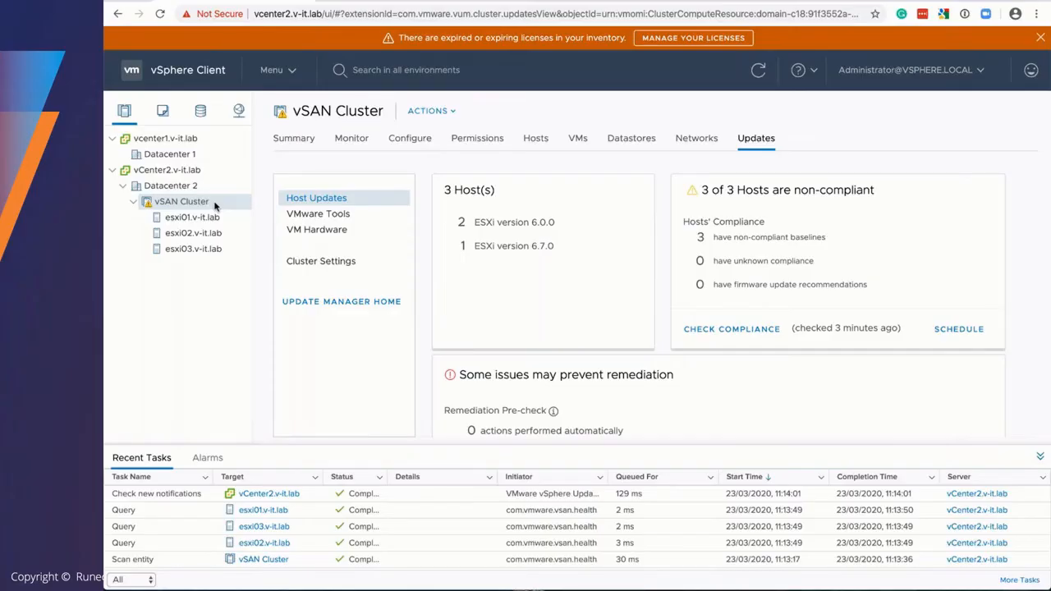
- Confirm host esxi01.v-it.lab still runs ESXi 6.0.0, then go to Update Manager
{"action": "left_click", "coordinate": [187, 217]}
{"action": "left_click_drag", "start_coordinate": [545, 227], "coordinate": [579, 230]}
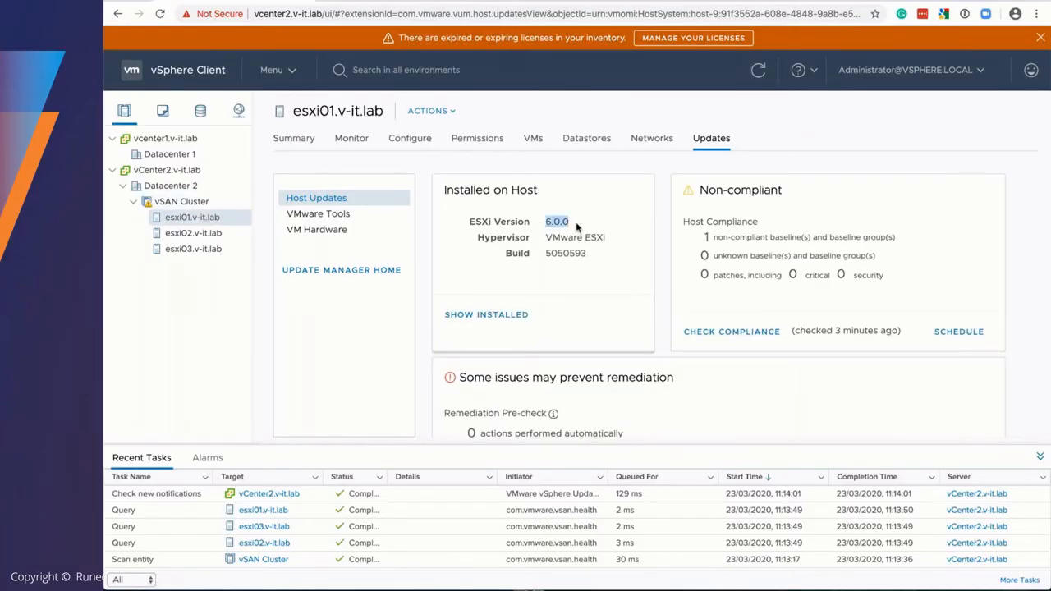
{"action": "left_click", "coordinate": [290, 70]}
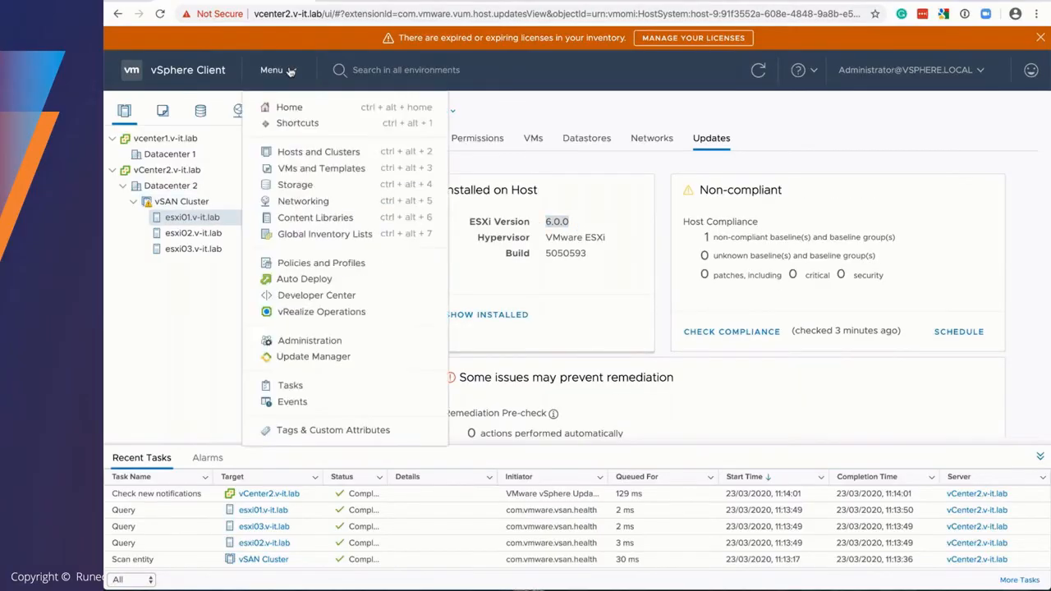
{"action": "left_click", "coordinate": [313, 357]}
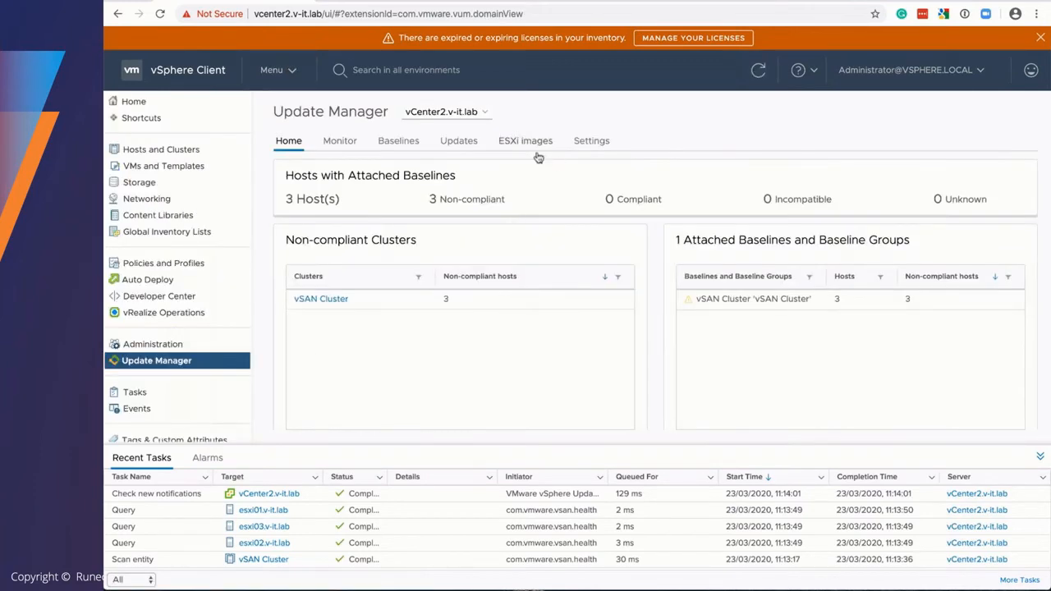
- Select the ESXi 6.7.0 Update 3 image under ESXi images, starting and cancelling an import
{"action": "left_click", "coordinate": [529, 143]}
{"action": "left_click", "coordinate": [422, 223]}
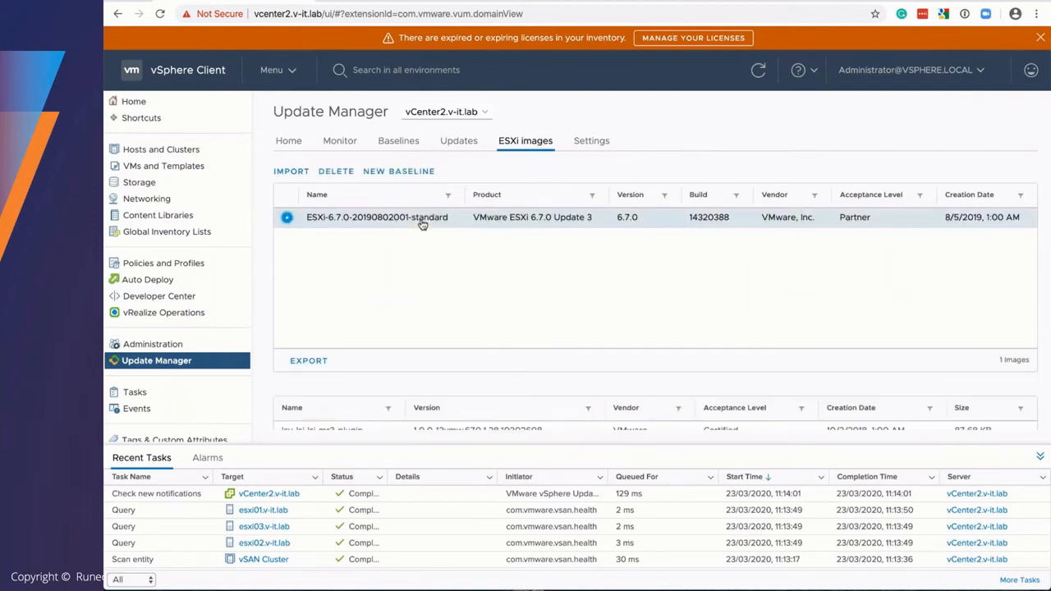
{"action": "left_click", "coordinate": [294, 171]}
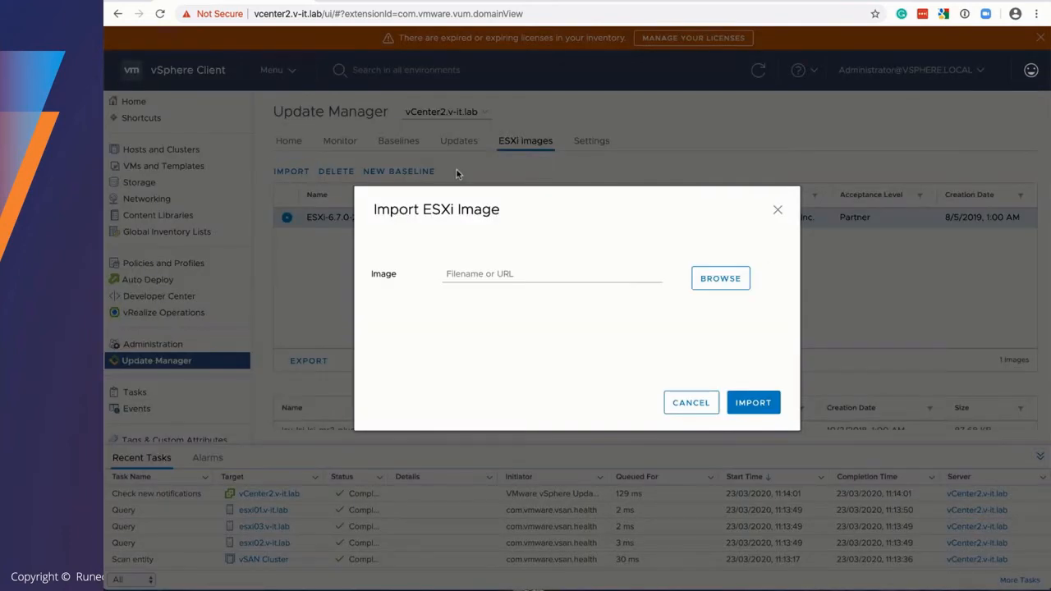
{"action": "left_click", "coordinate": [689, 404]}
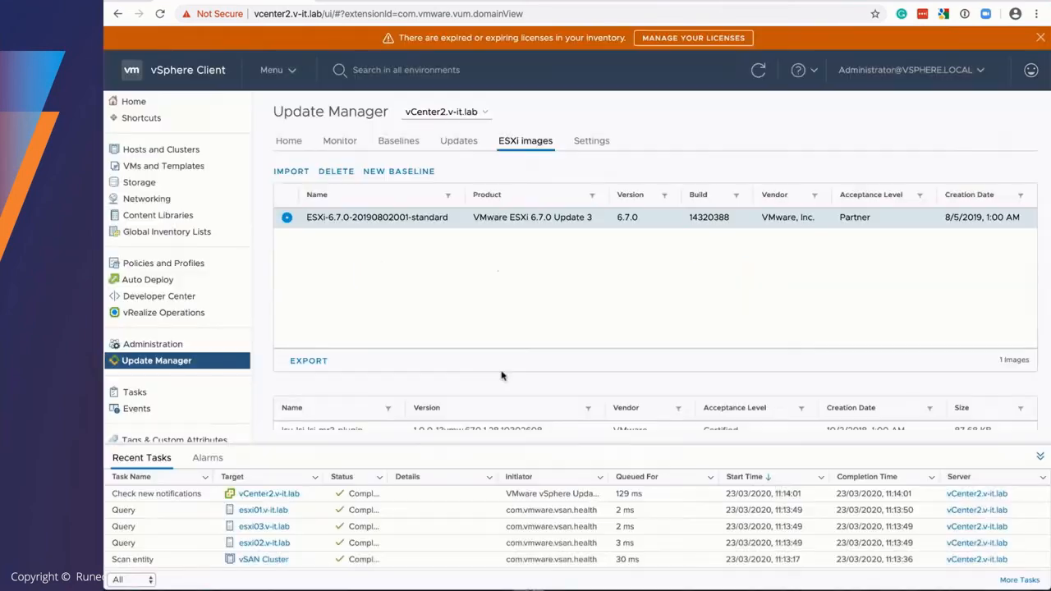
{"action": "left_click", "coordinate": [388, 175]}
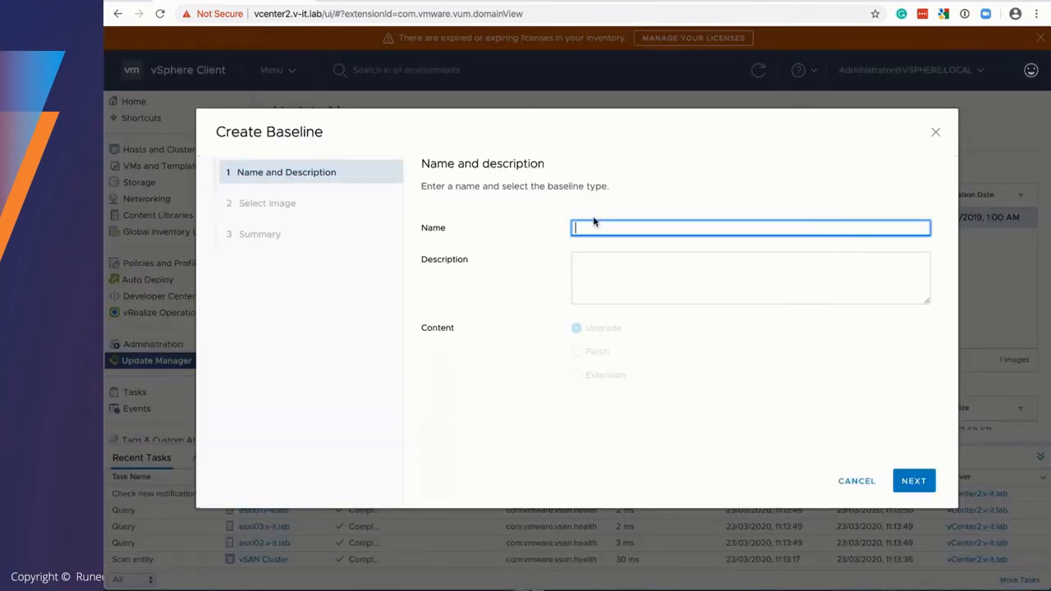
{"action": "type", "text": "Upgrade to 6.7U3"}
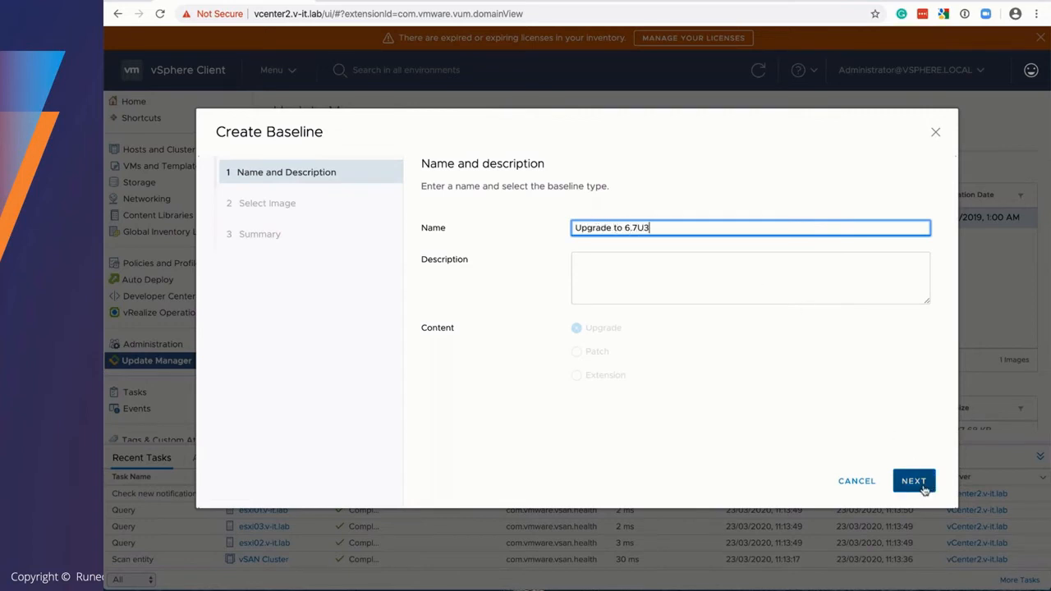
{"action": "left_click", "coordinate": [923, 487]}
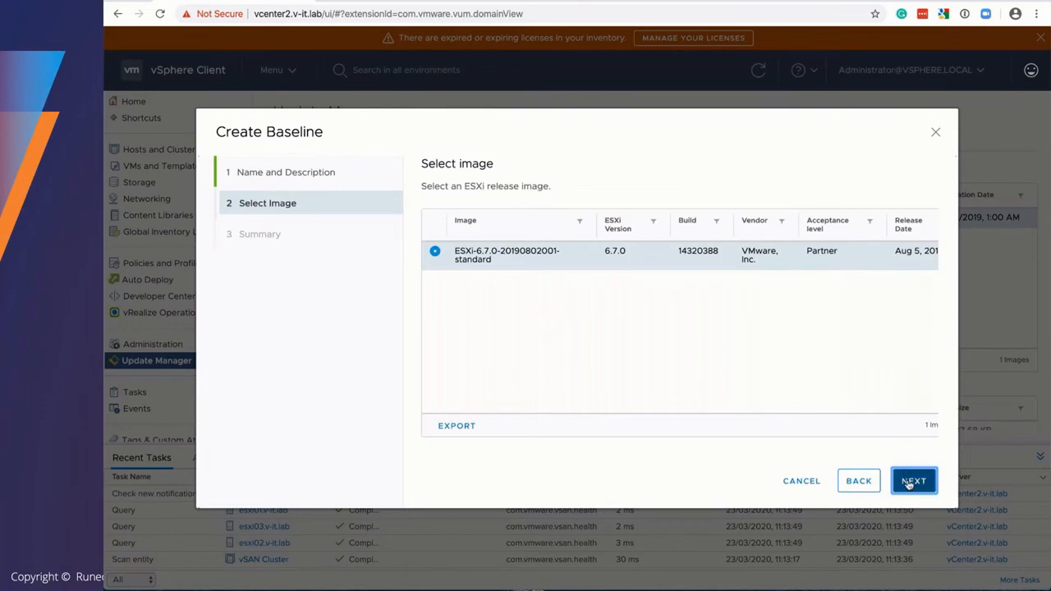
{"action": "left_click", "coordinate": [910, 484]}
{"action": "left_click", "coordinate": [910, 484]}
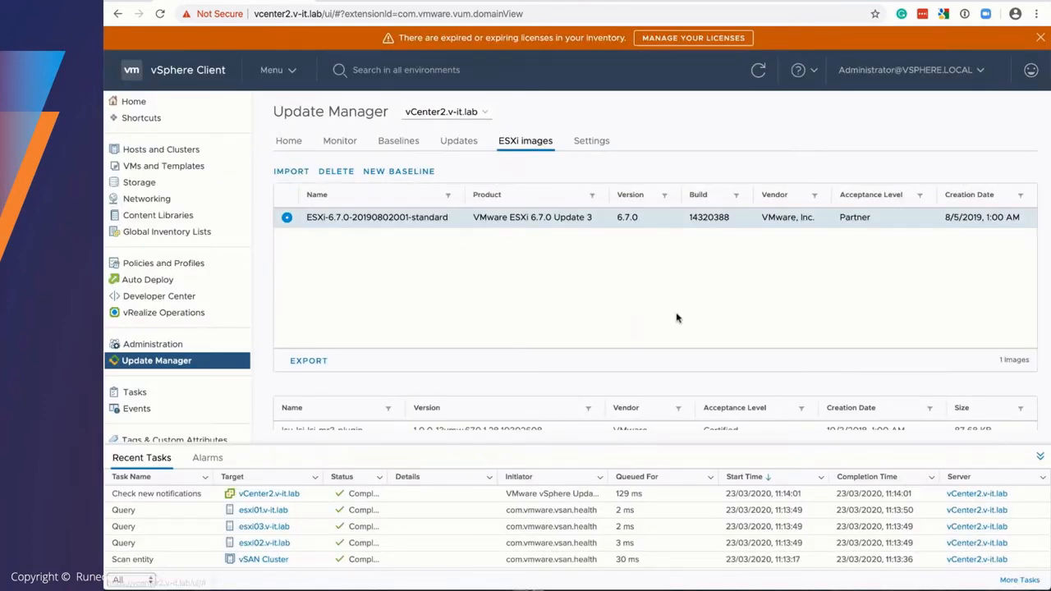
- In Hosts and Clusters, attach the 'Upgrade to 6.7U3' baseline to vSAN Cluster's Updates
{"action": "left_click", "coordinate": [279, 74]}
{"action": "left_click", "coordinate": [300, 155]}
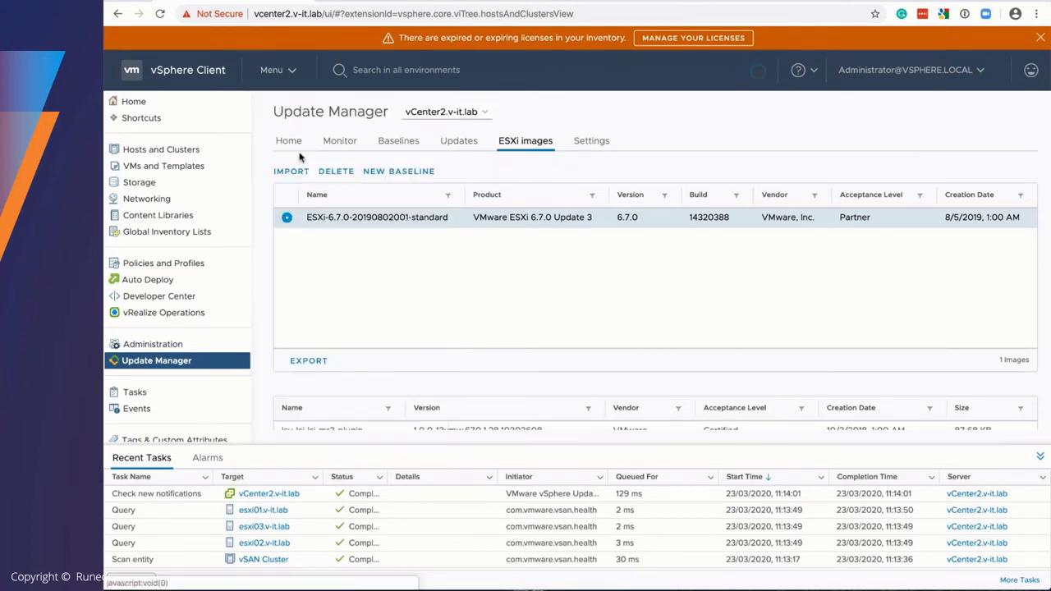
{"action": "left_click", "coordinate": [182, 201]}
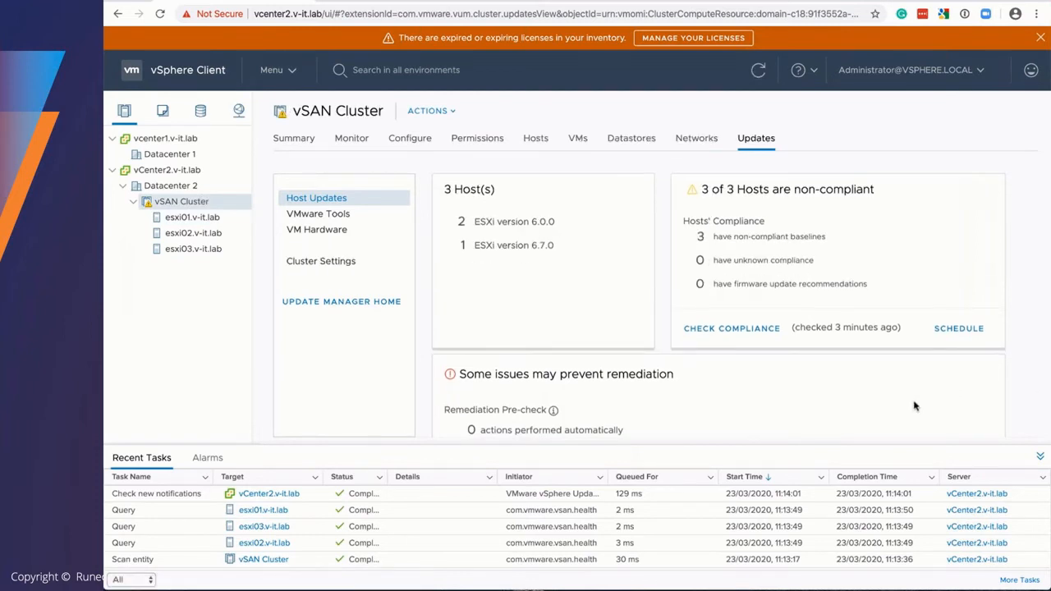
{"action": "scroll", "coordinate": [915, 403], "scroll_direction": "down", "scroll_amount": 3}
{"action": "left_click", "coordinate": [474, 319]}
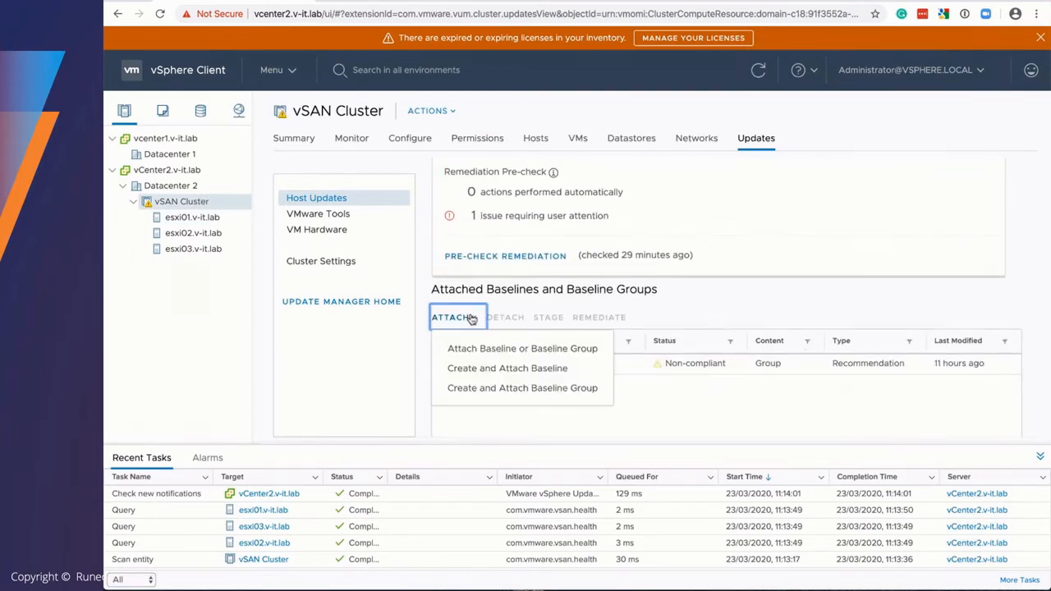
{"action": "left_click", "coordinate": [477, 349]}
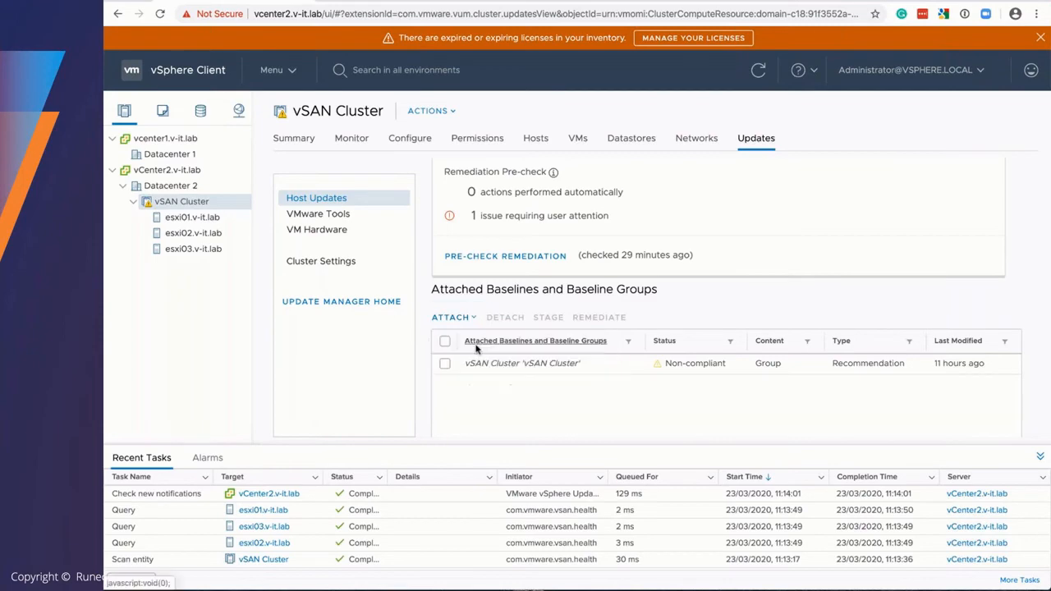
{"action": "left_click", "coordinate": [265, 317]}
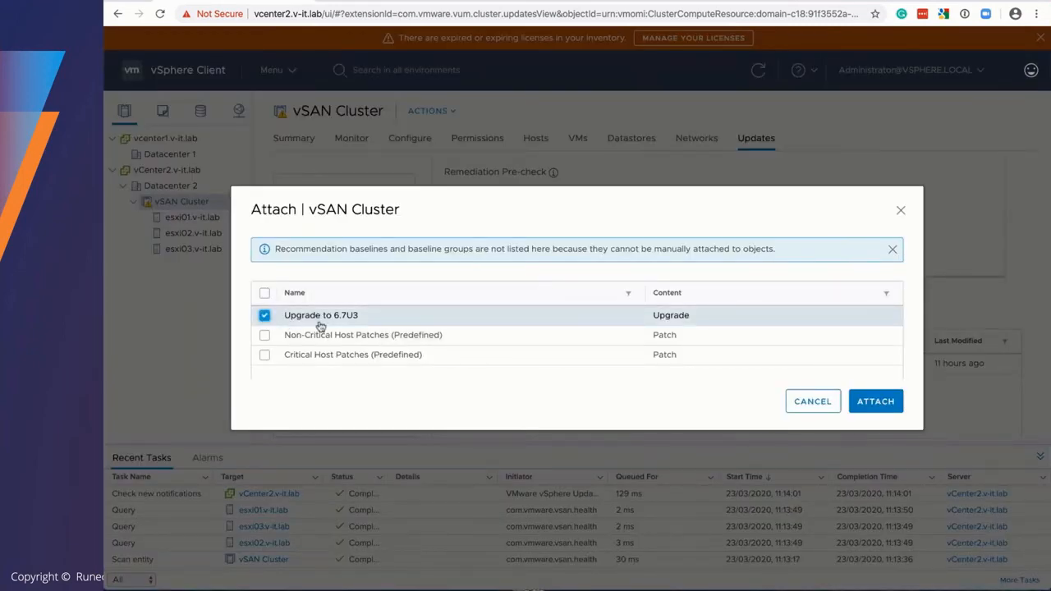
{"action": "left_click", "coordinate": [884, 402]}
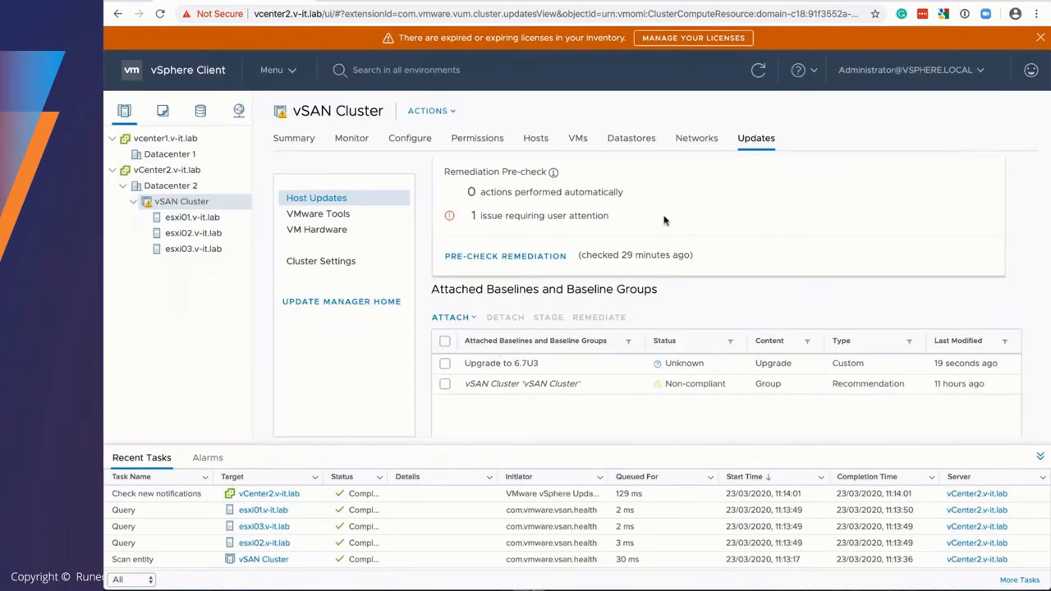
{"action": "scroll", "coordinate": [773, 224], "scroll_direction": "up", "scroll_amount": 3}
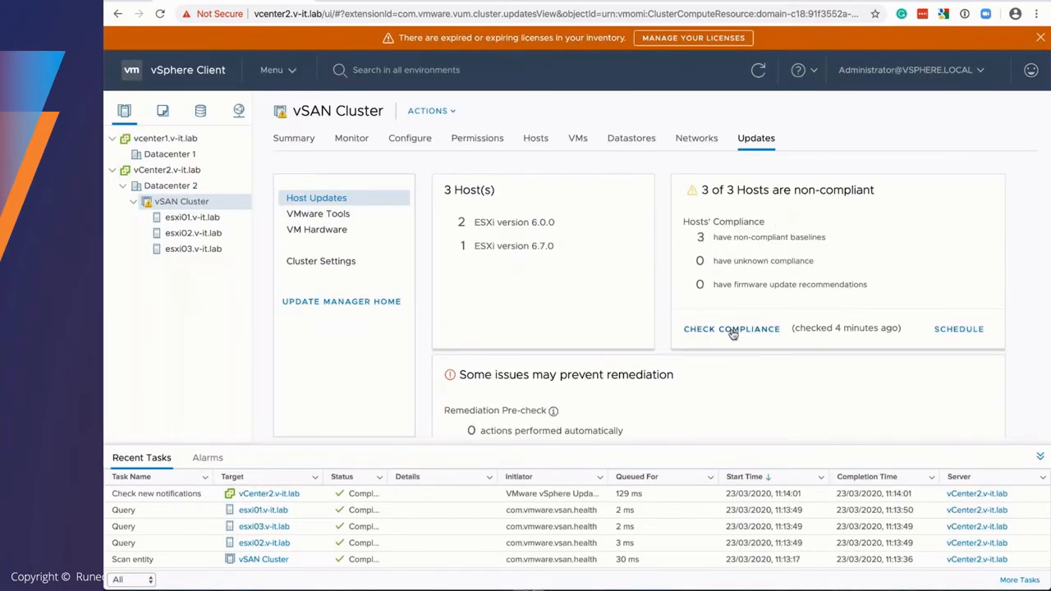
- Recheck vSAN Cluster compliance and select the 'Upgrade to 6.7U3' baseline
{"action": "left_click", "coordinate": [733, 332]}
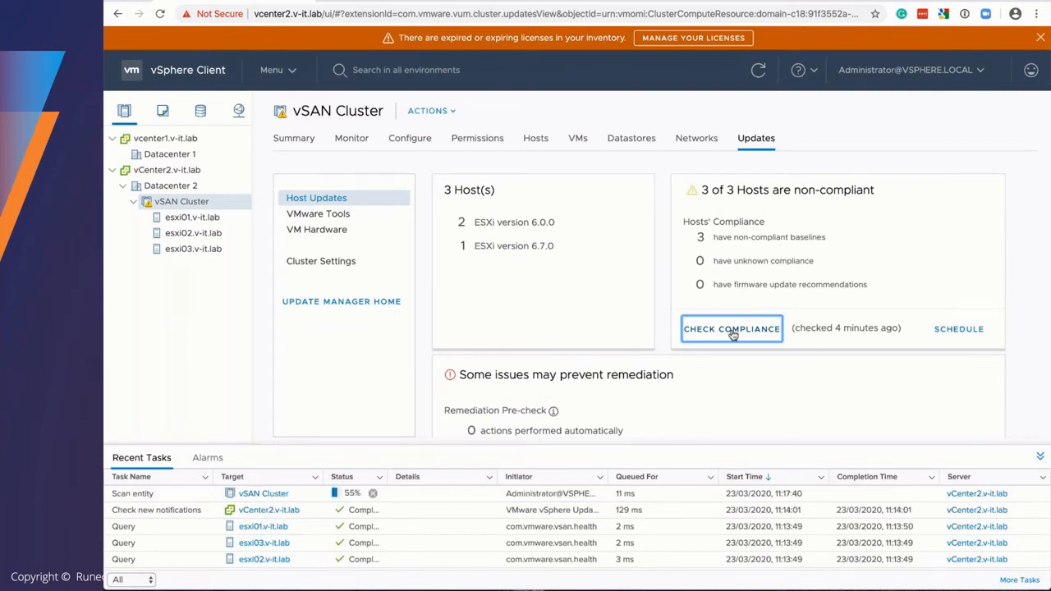
{"action": "scroll", "coordinate": [733, 333], "scroll_direction": "down", "scroll_amount": 5}
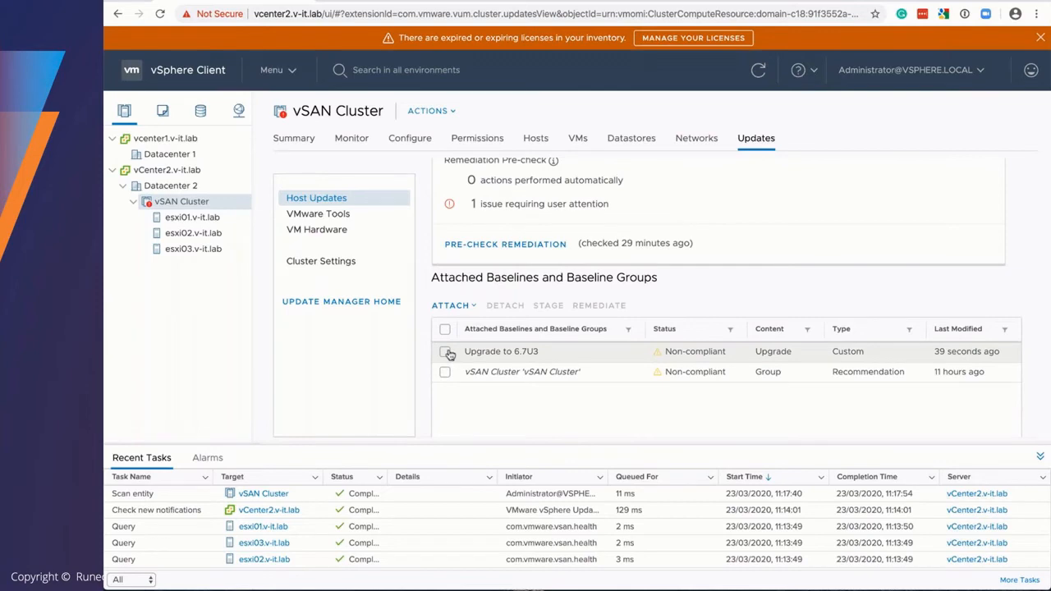
{"action": "left_click", "coordinate": [445, 352]}
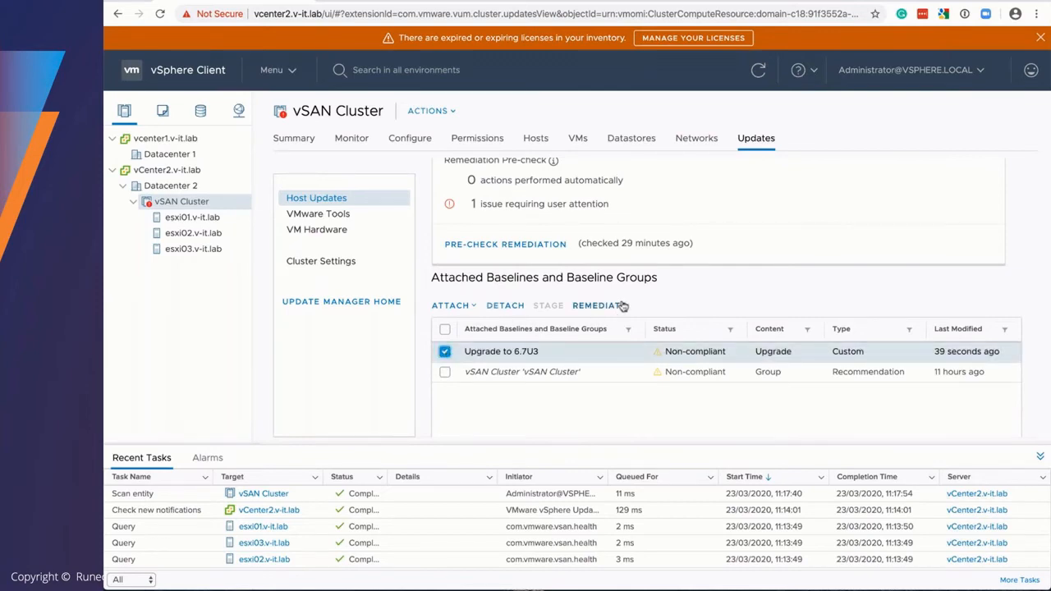
- Remediate all three cluster hosts with the baseline after accepting the EULA; view the esxi03 console
{"action": "left_click", "coordinate": [616, 306]}
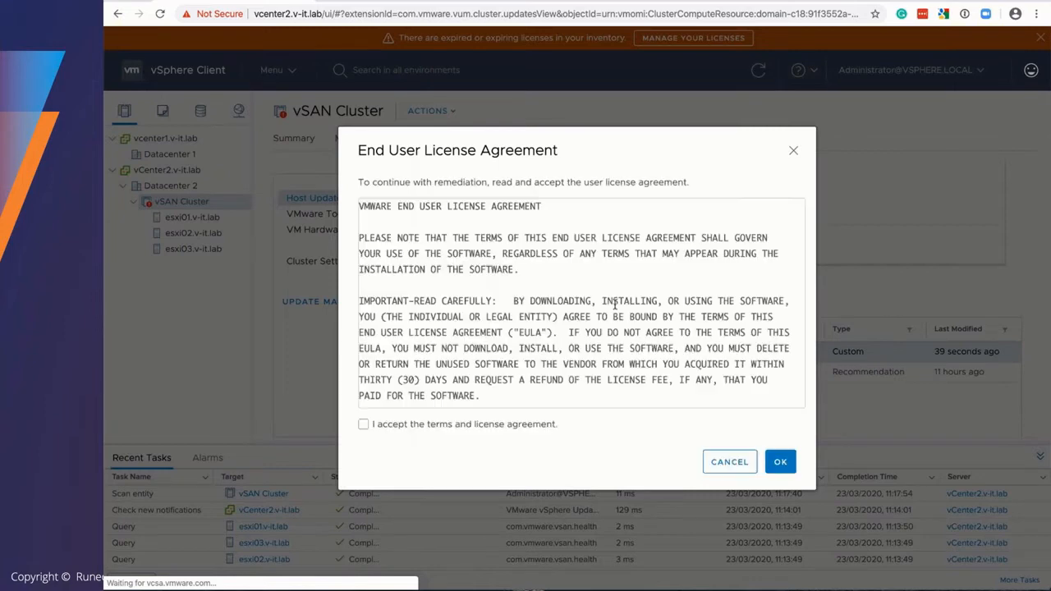
{"action": "left_click", "coordinate": [406, 427]}
{"action": "left_click", "coordinate": [781, 461]}
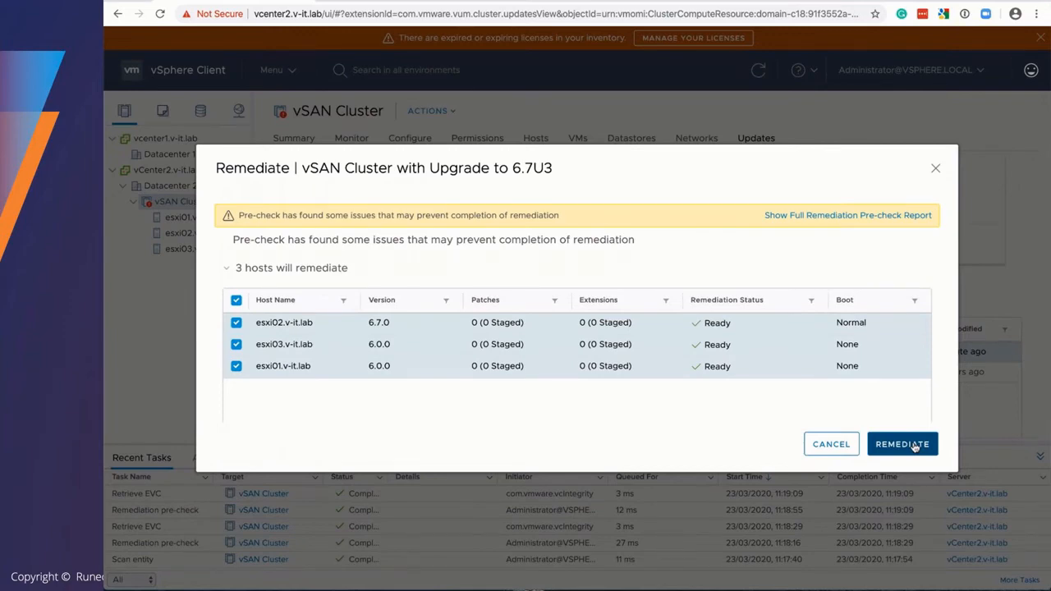
{"action": "left_click", "coordinate": [915, 446]}
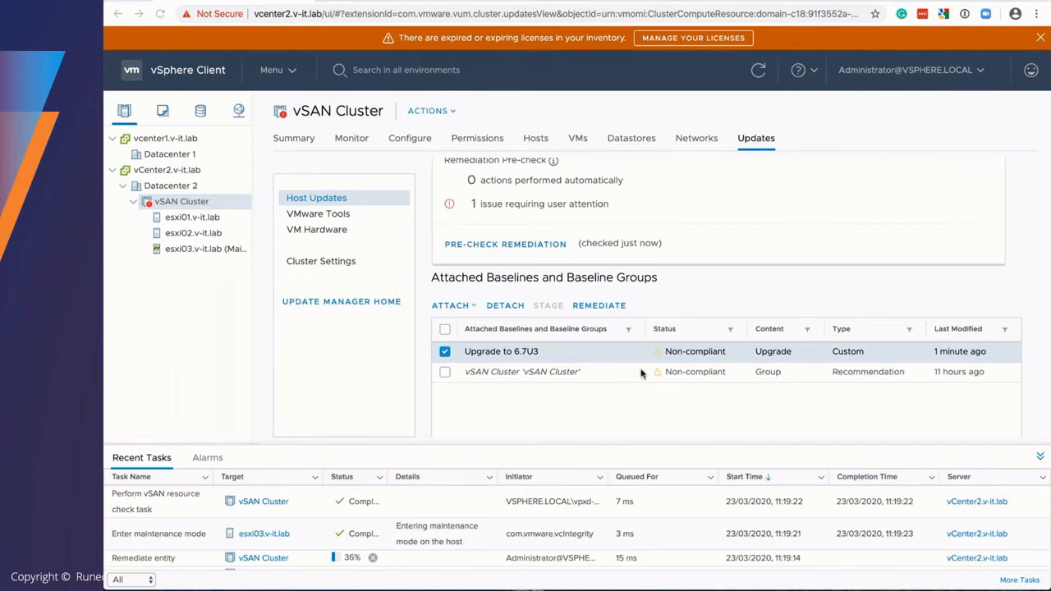
{"action": "left_click_drag", "start_coordinate": [640, 371], "coordinate": [532, 5]}
- Acknowledge the upgrade-success message on the esxi03 console so the host reboots into ESXi 6.7.0
{"action": "left_click", "coordinate": [364, 2]}
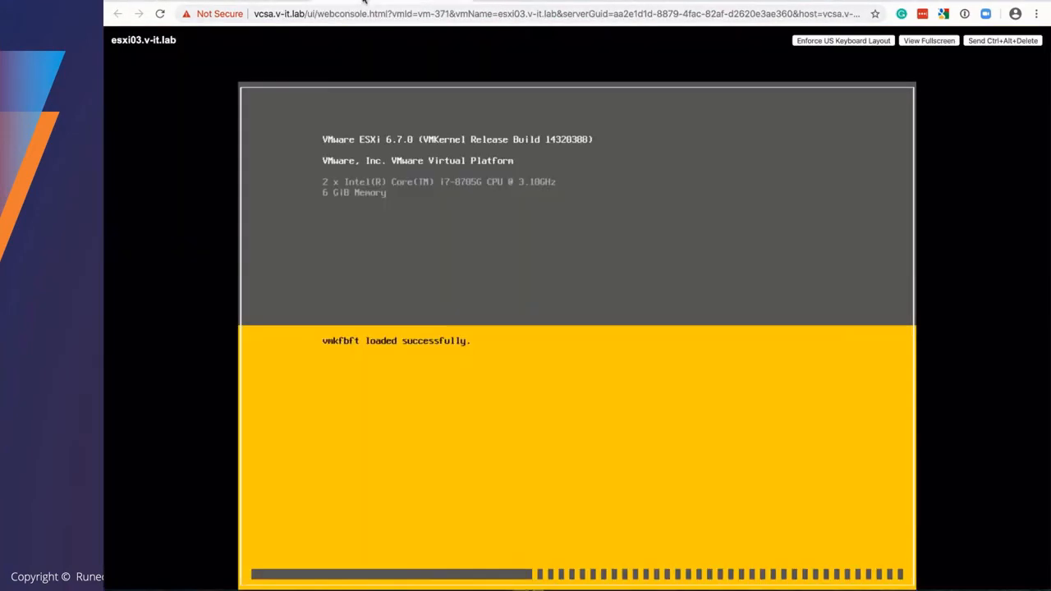
{"action": "left_click", "coordinate": [275, 1]}
{"action": "left_click", "coordinate": [376, 2]}
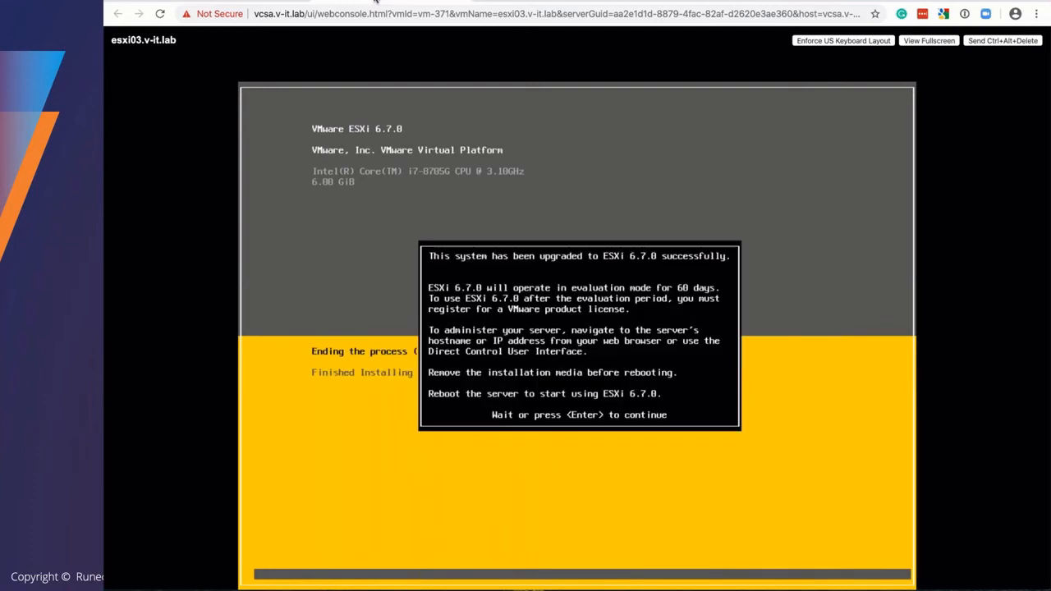
{"action": "key", "text": "Return"}
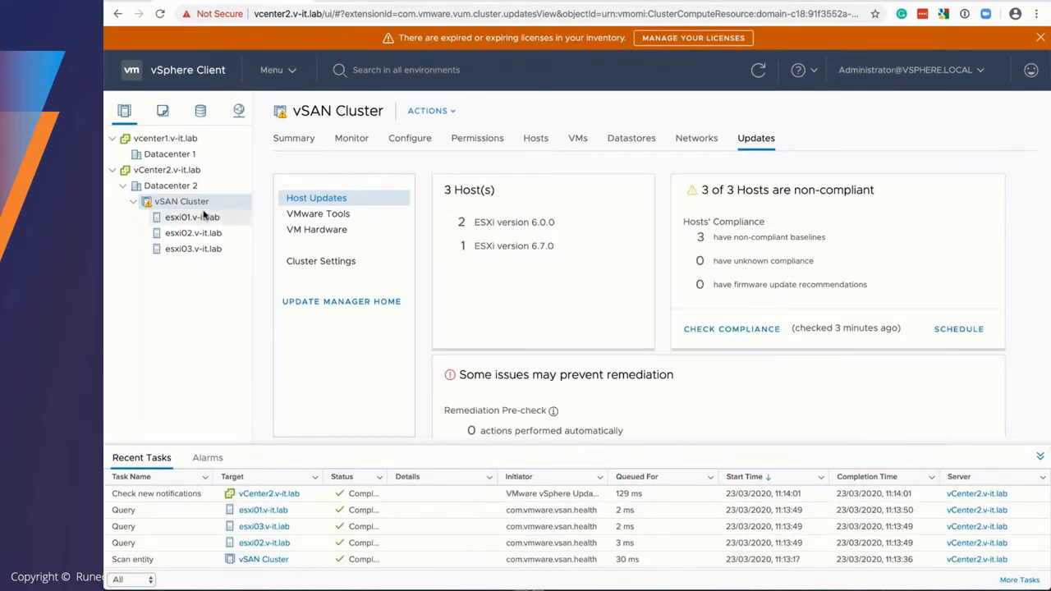
- Check esxi01.v-it.lab's updates: ESXi 6.0.0 build 5050593, non-compliant with one baseline
{"action": "left_click", "coordinate": [204, 216]}
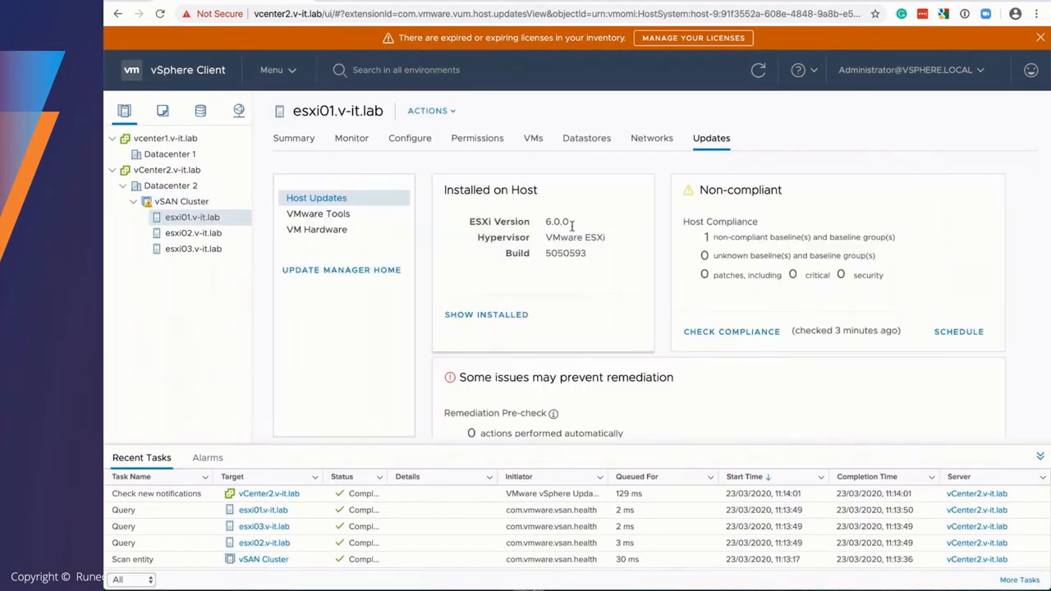
{"action": "left_click_drag", "start_coordinate": [544, 223], "coordinate": [577, 227]}
{"action": "left_click", "coordinate": [289, 71]}
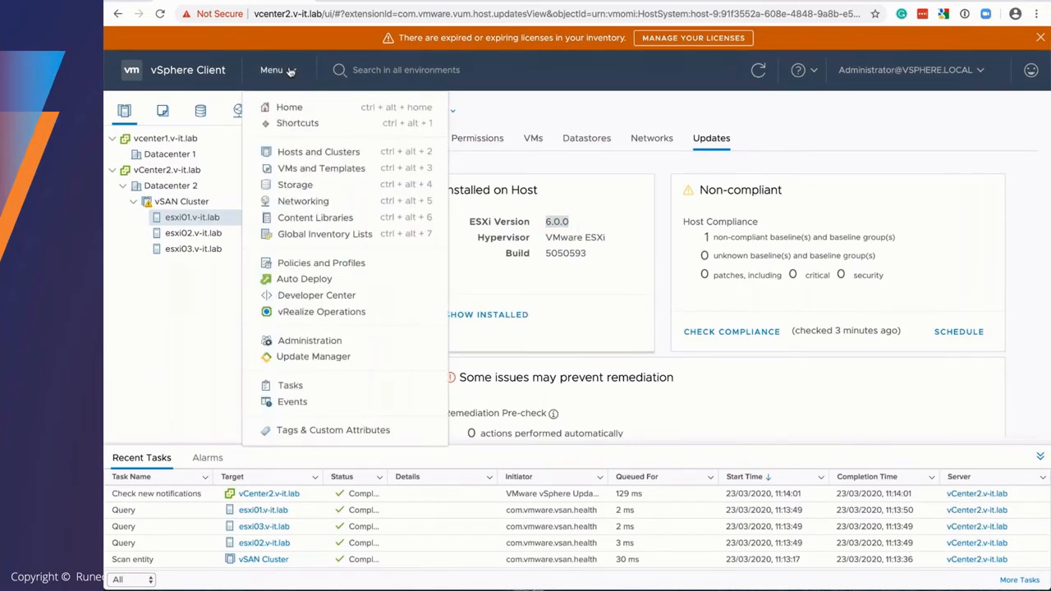